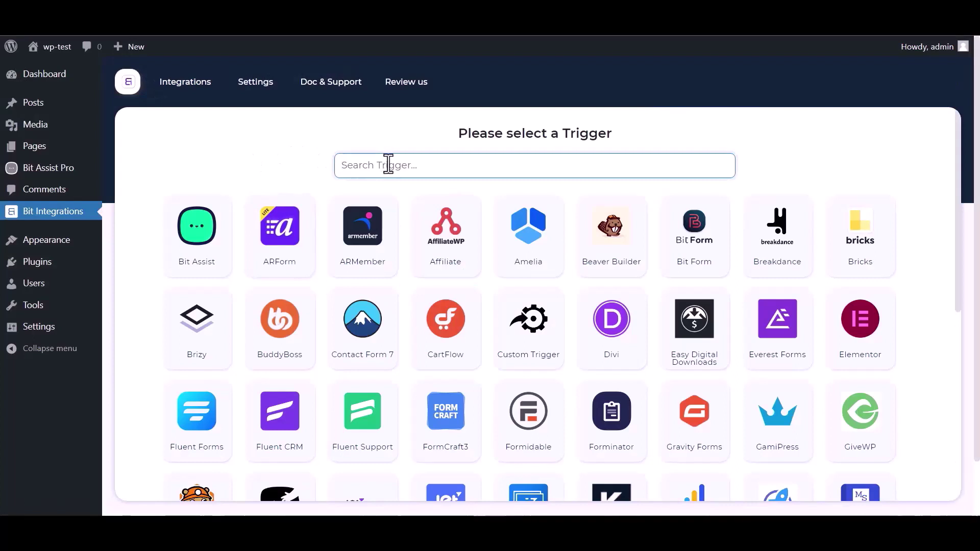
- Pick Bit Assist as the trigger, copy its webhook URL and start fetching incoming data
text(bit)
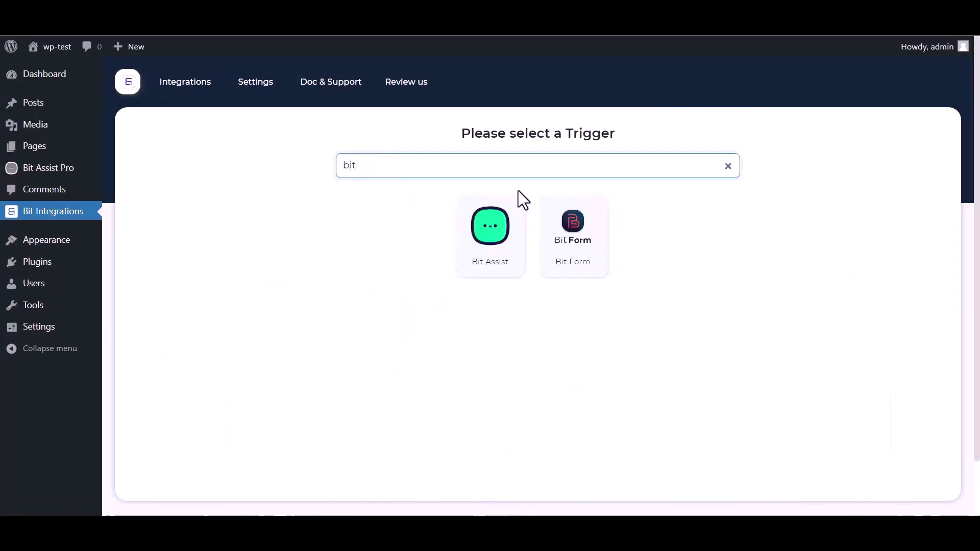
click(477, 252)
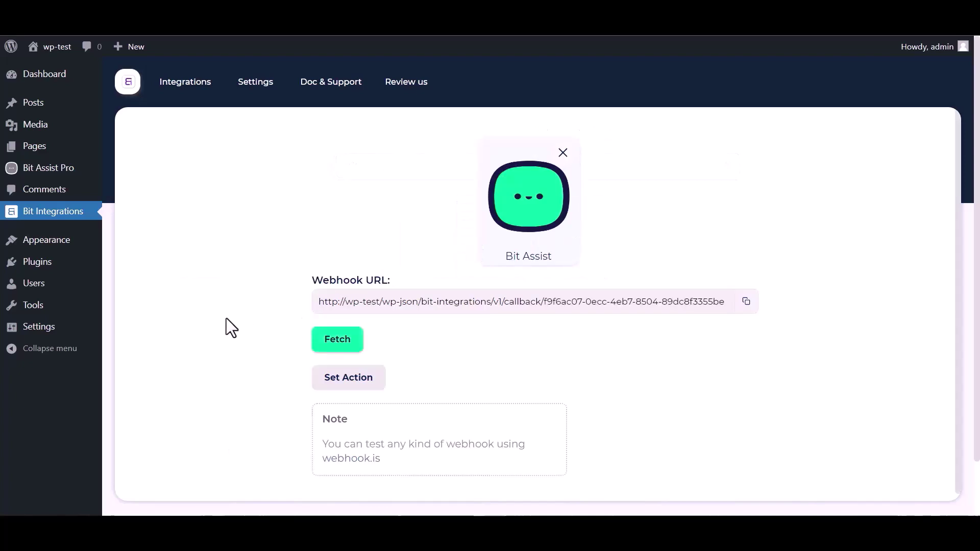
click(745, 302)
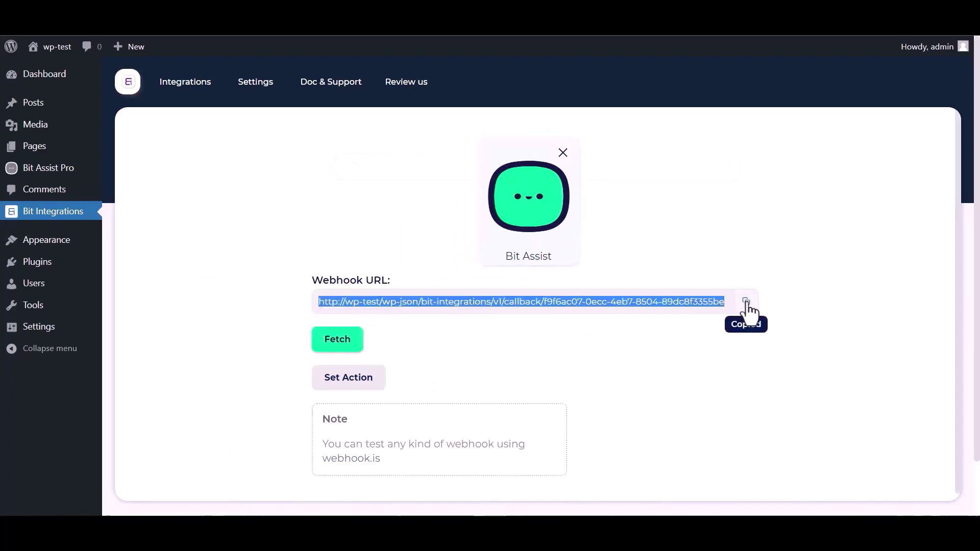
click(338, 341)
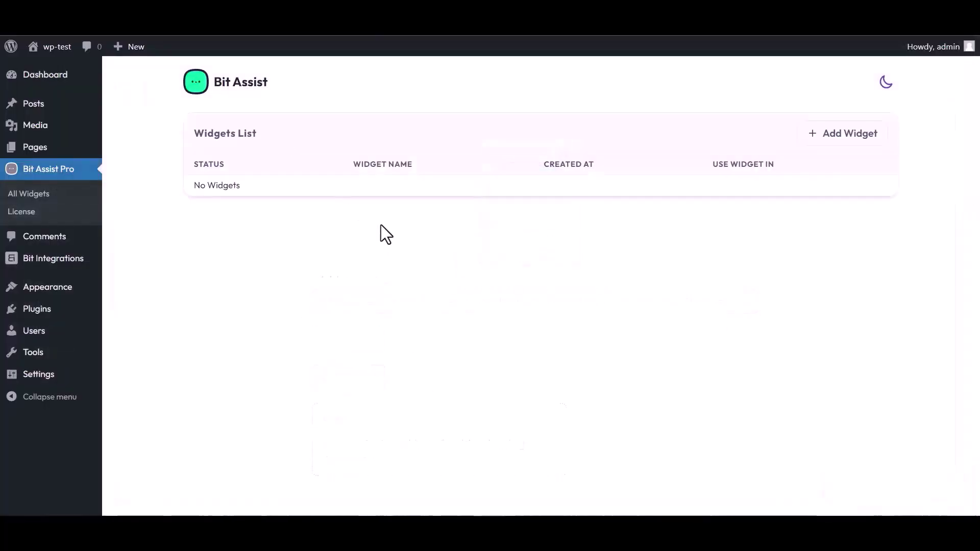
- Create a Bit Assist Pro widget named 'Bit Integrations' and open it for editing
click(846, 136)
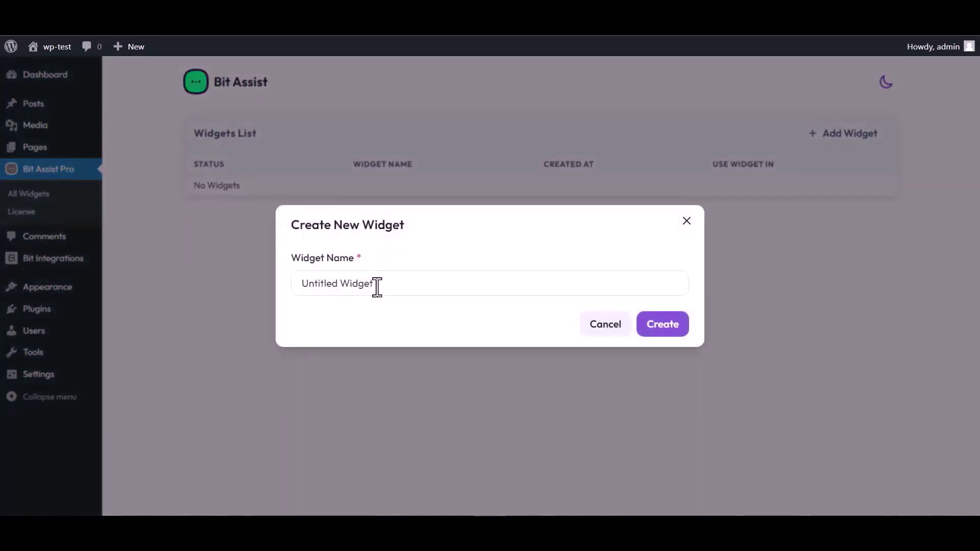
triple_click(380, 283)
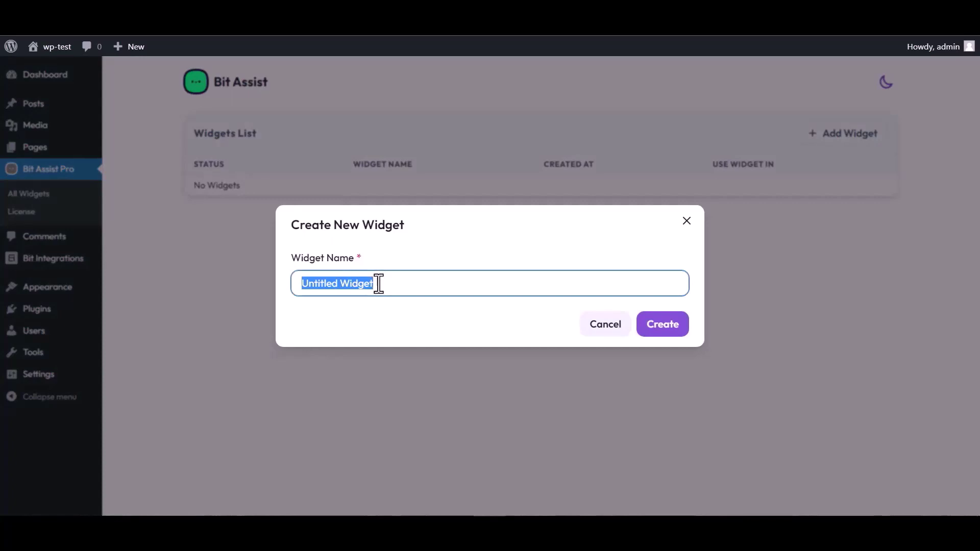
text(Bit )
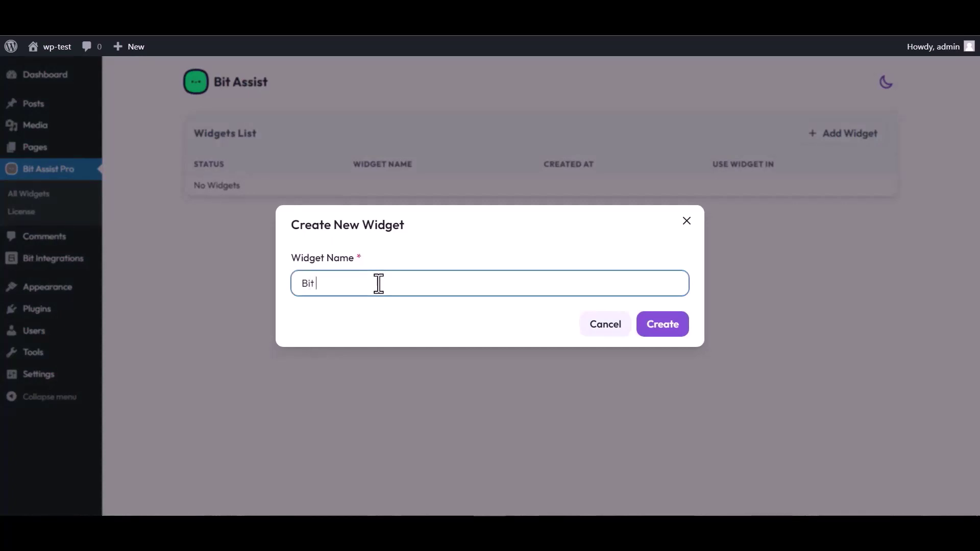
text(Integrations)
click(672, 332)
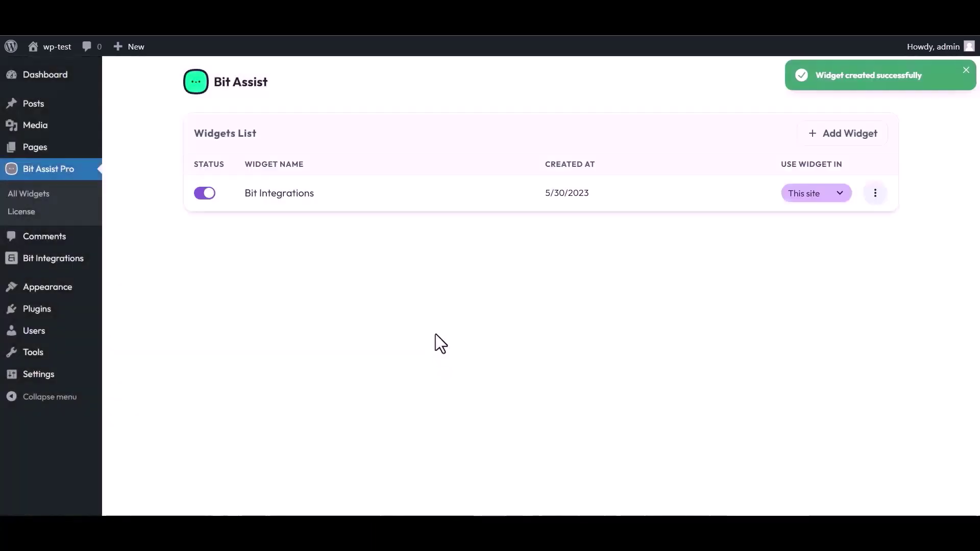
click(875, 193)
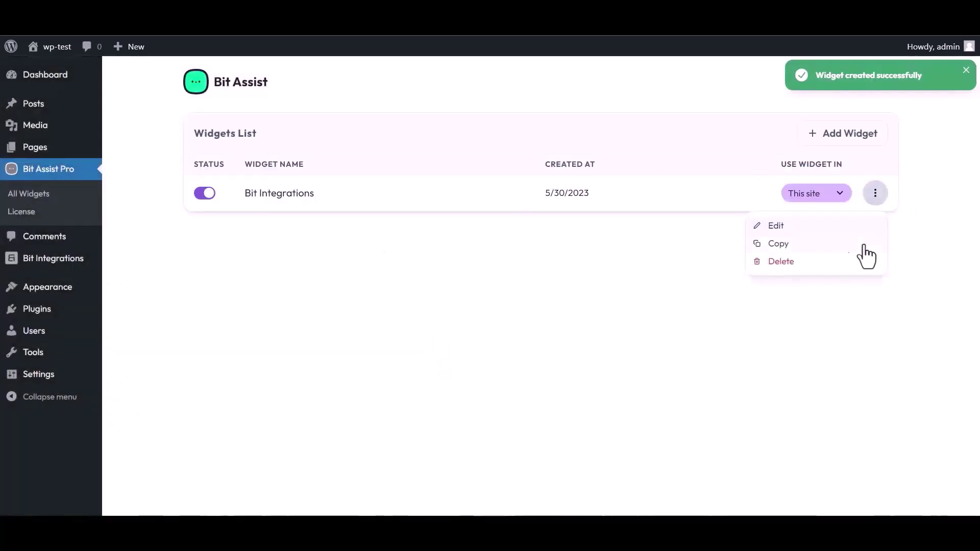
click(776, 226)
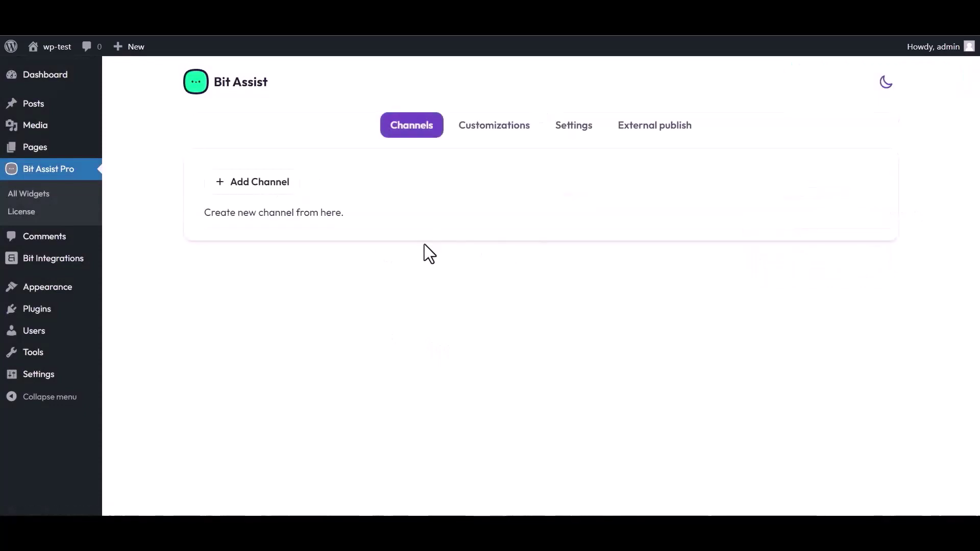
- Add a Custom Form channel to the widget titled 'Bit Integrations'
click(265, 186)
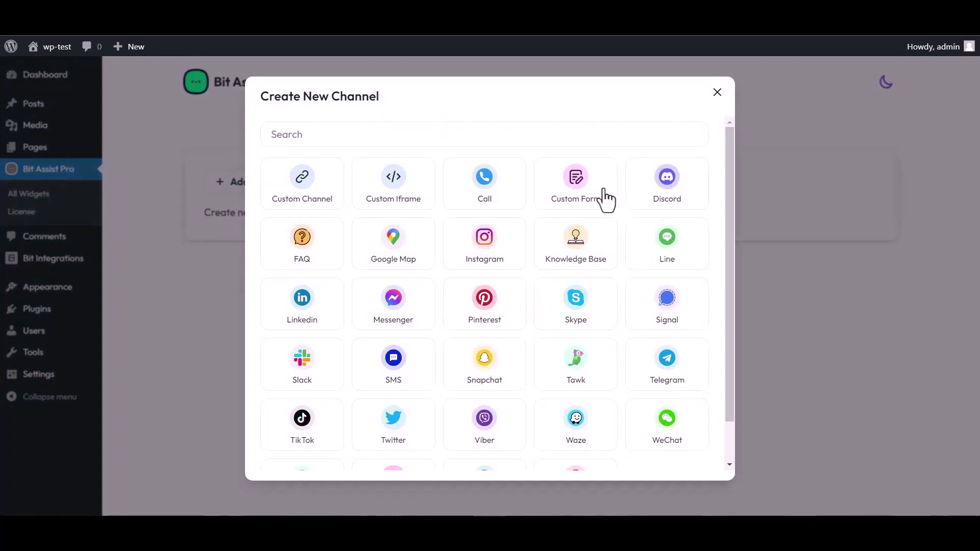
click(578, 196)
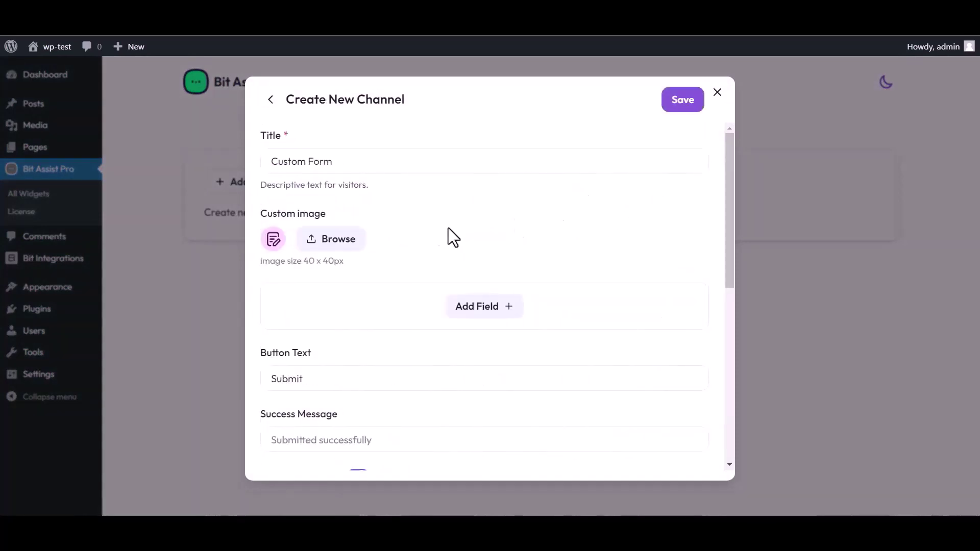
triple_click(343, 161)
text(Bit)
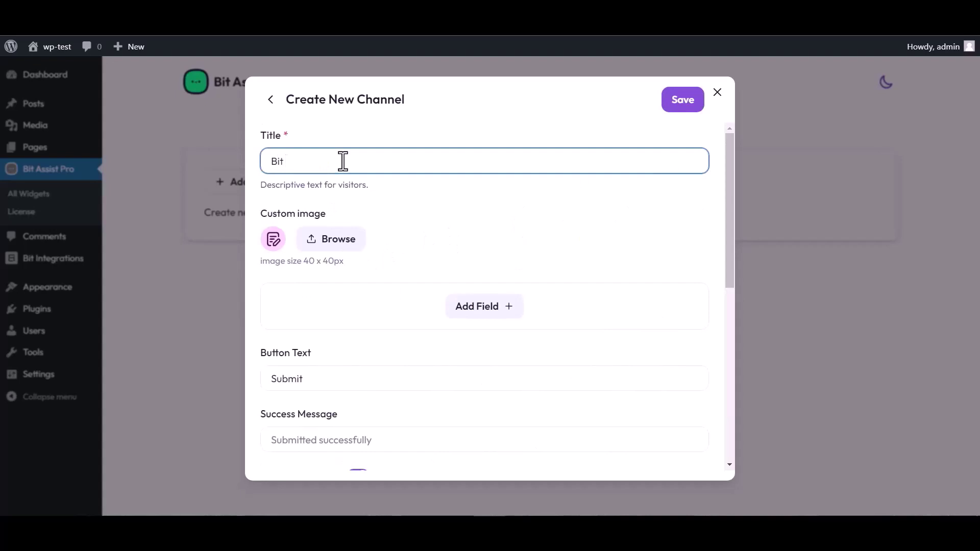
text( Integrations)
- Add Text, Email and Number fields to the custom form
click(489, 313)
click(422, 346)
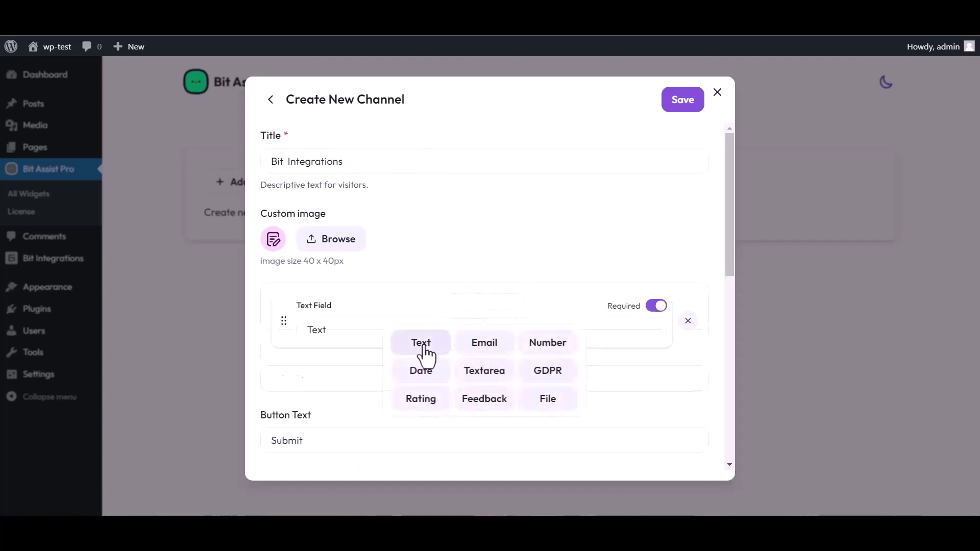
click(483, 370)
click(483, 404)
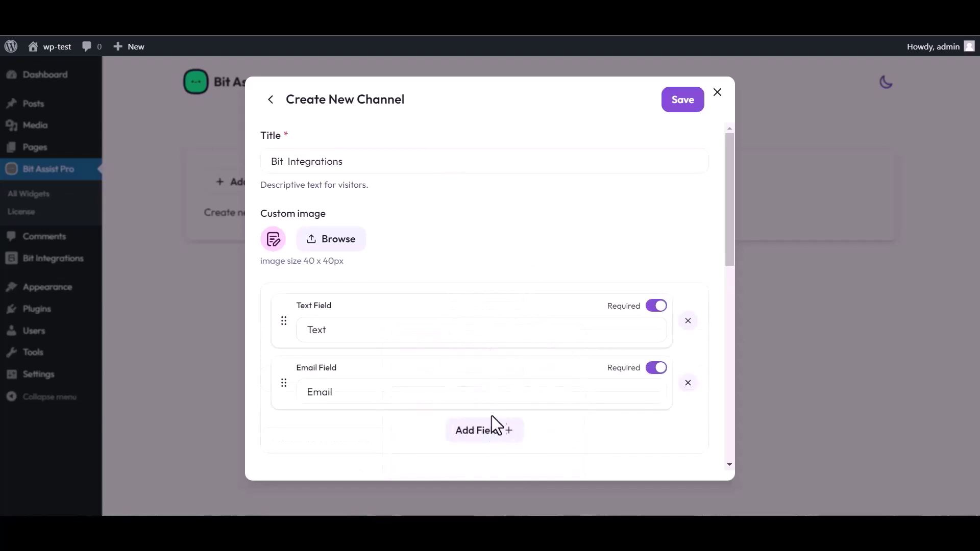
click(490, 428)
click(547, 340)
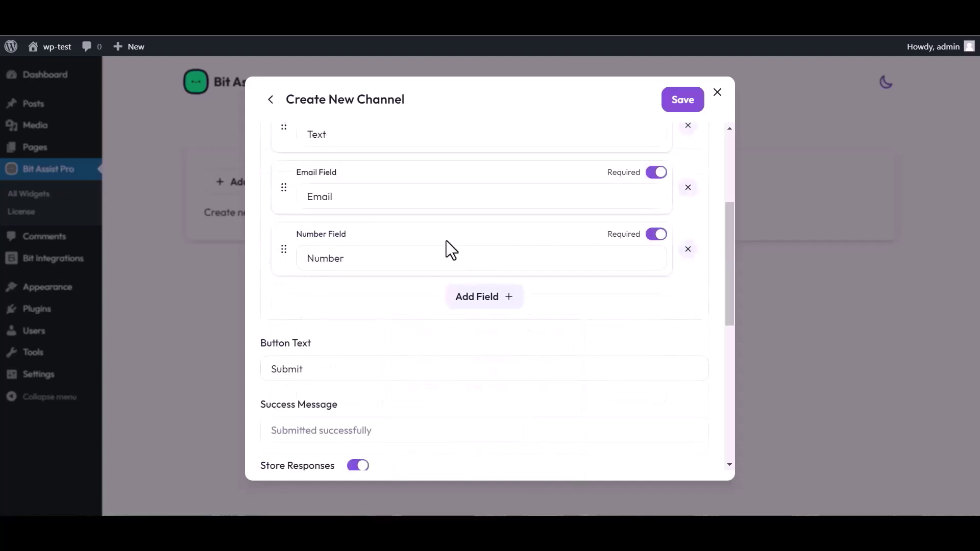
scroll(445, 245, up, 3)
click(339, 326)
- Label the text field 'Name', paste the copied webhook URL into Webhook URL, and save the channel
double_click(334, 327)
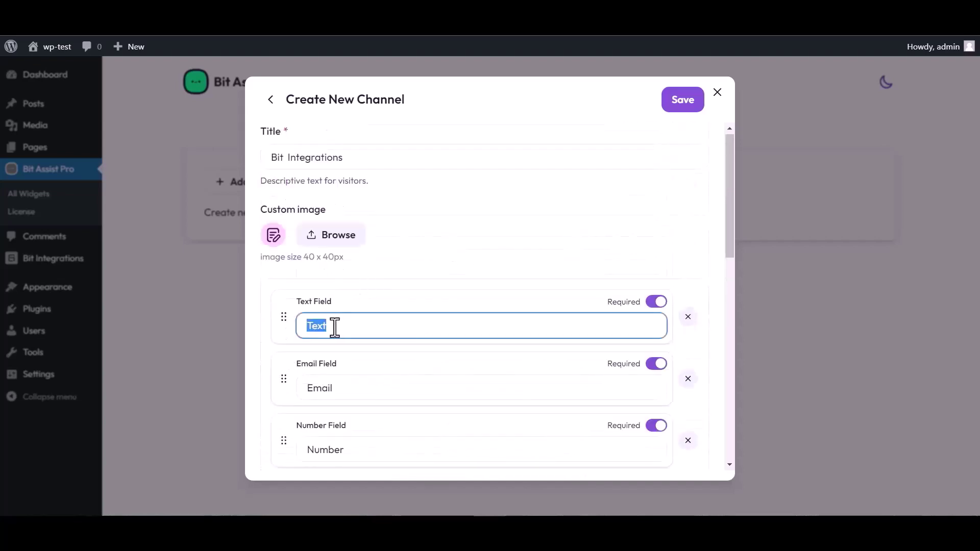
text(Name)
scroll(510, 296, down, 4)
scroll(376, 424, down, 4)
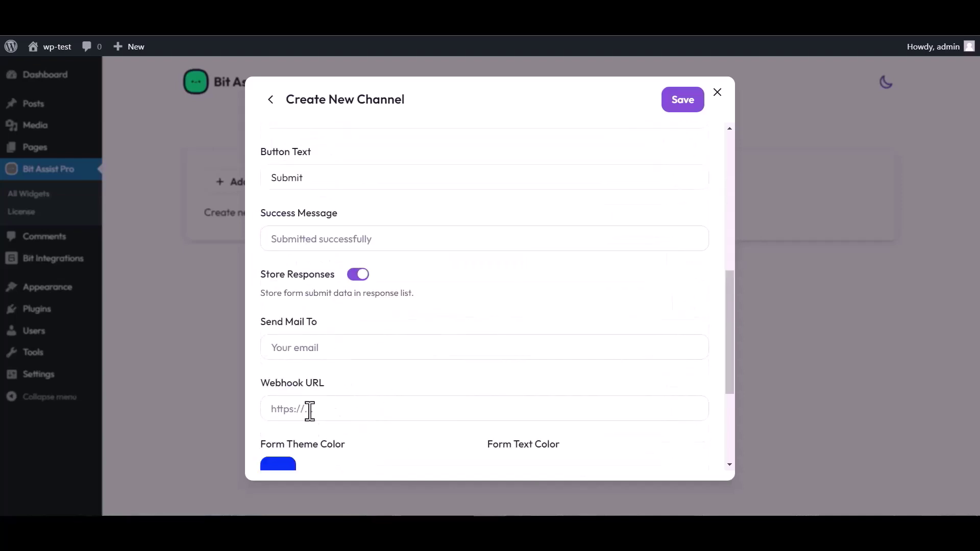
click(312, 408)
key(ctrl+v)
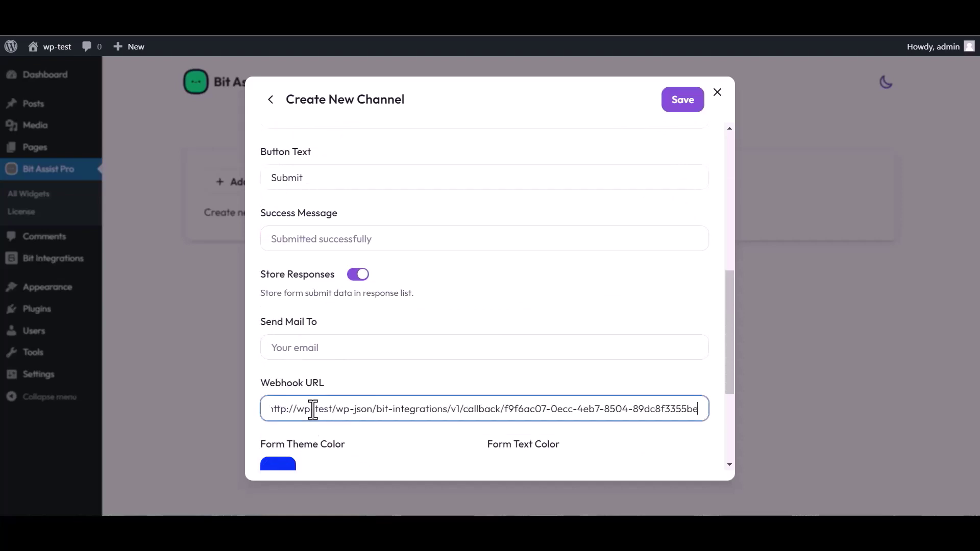
click(680, 106)
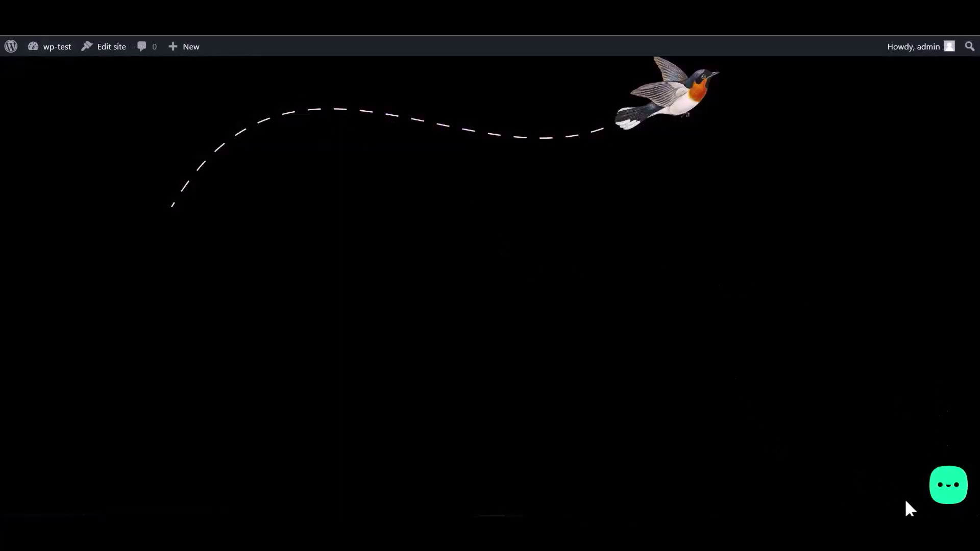
- Open the Bit Integrations form from the site's chat widget and enter a name
click(946, 491)
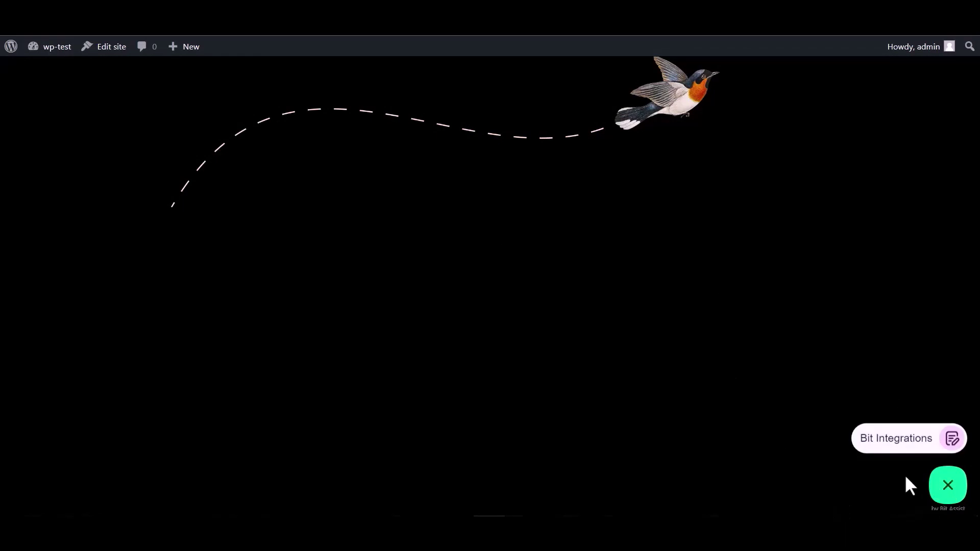
click(890, 449)
click(822, 326)
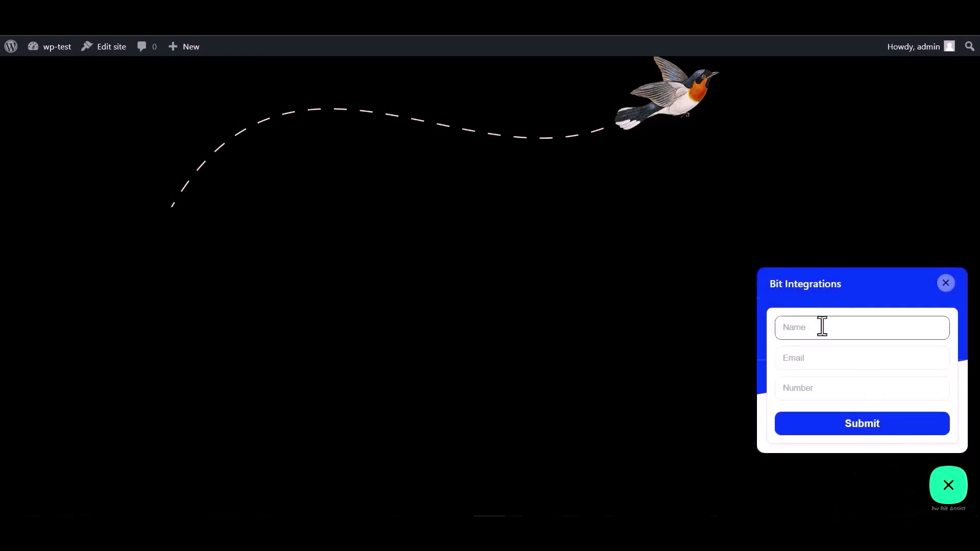
click(816, 392)
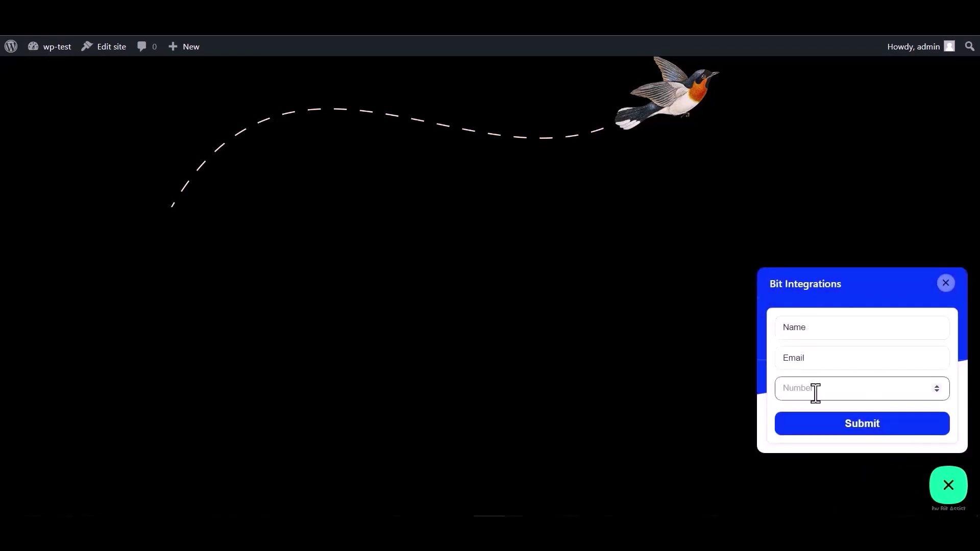
double_click(815, 328)
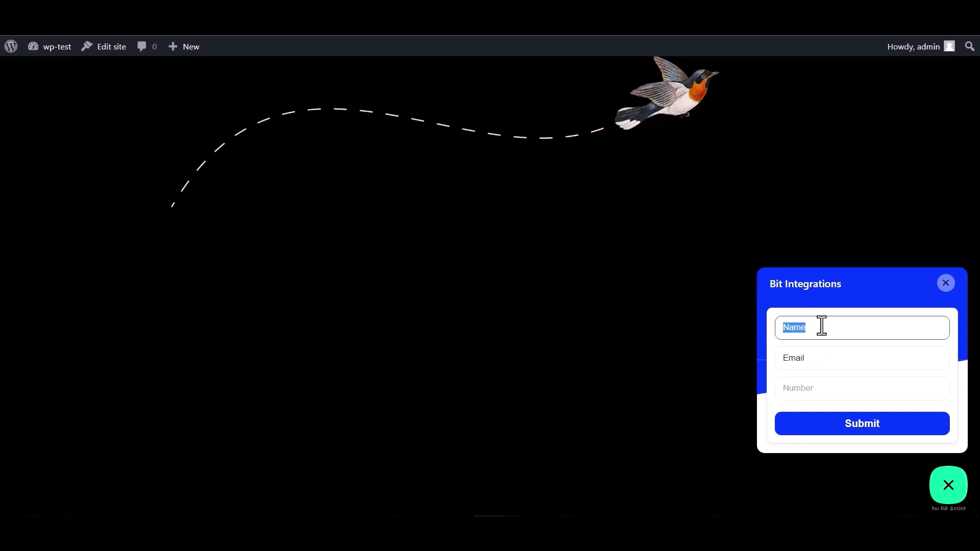
- Fill in an email and a number, then submit the form successfully
click(816, 360)
double_click(811, 359)
click(813, 361)
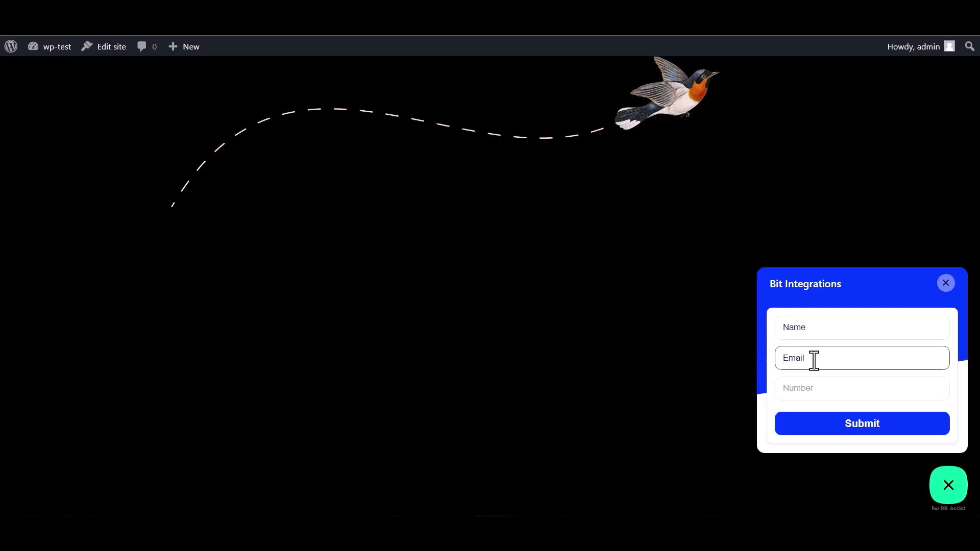
double_click(818, 357)
click(819, 358)
click(797, 388)
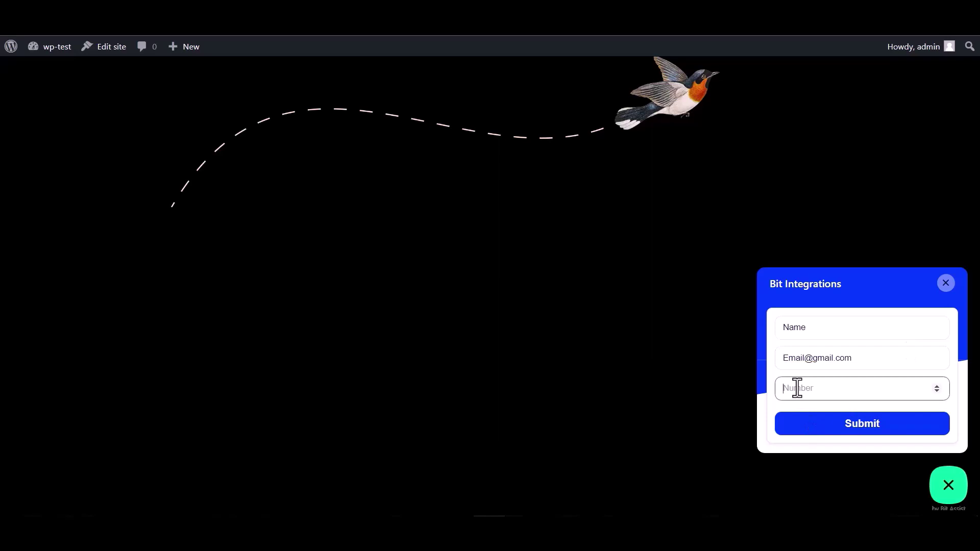
text(000000)
click(849, 432)
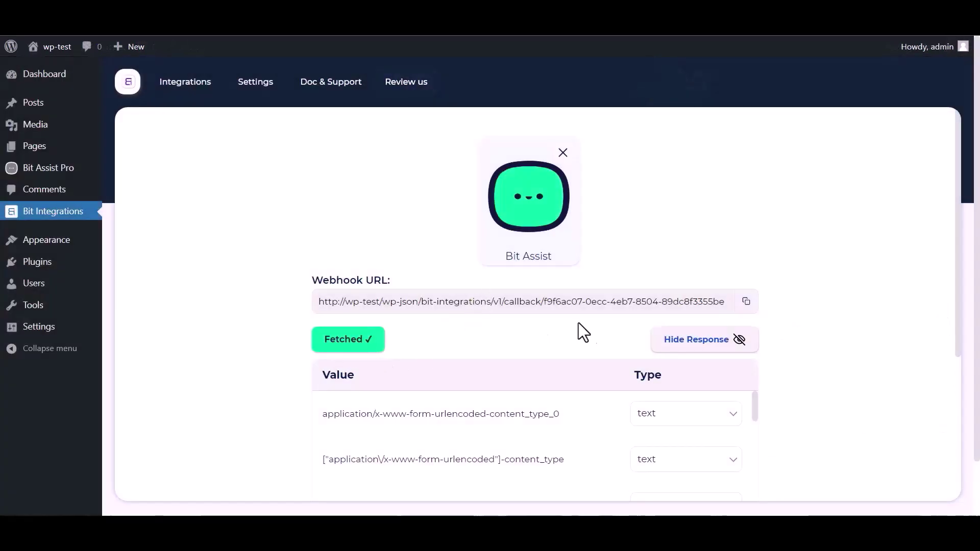
- Scroll through the fetched webhook response to check the Name, Email and number values
scroll(578, 326, down, 1)
scroll(434, 387, down, 4)
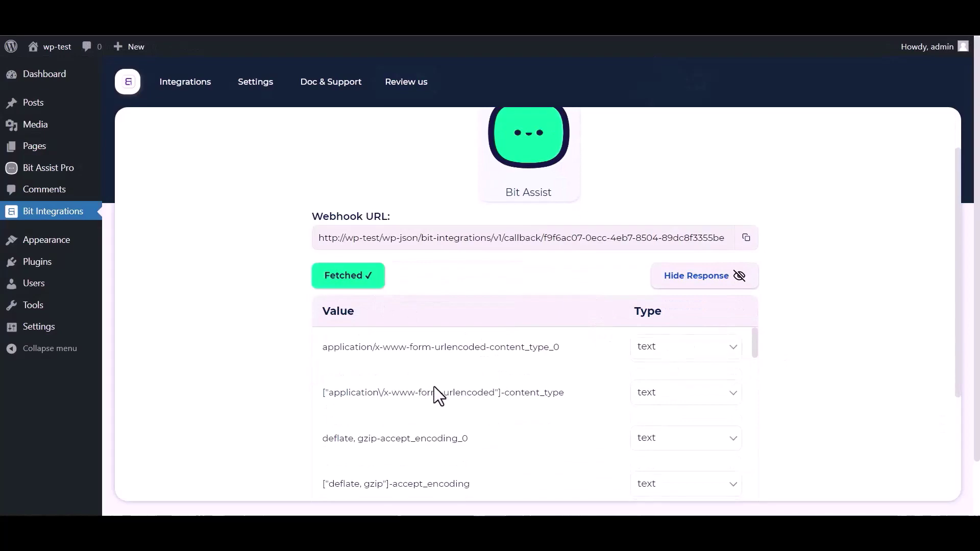
scroll(481, 393, down, 4)
scroll(280, 405, down, 4)
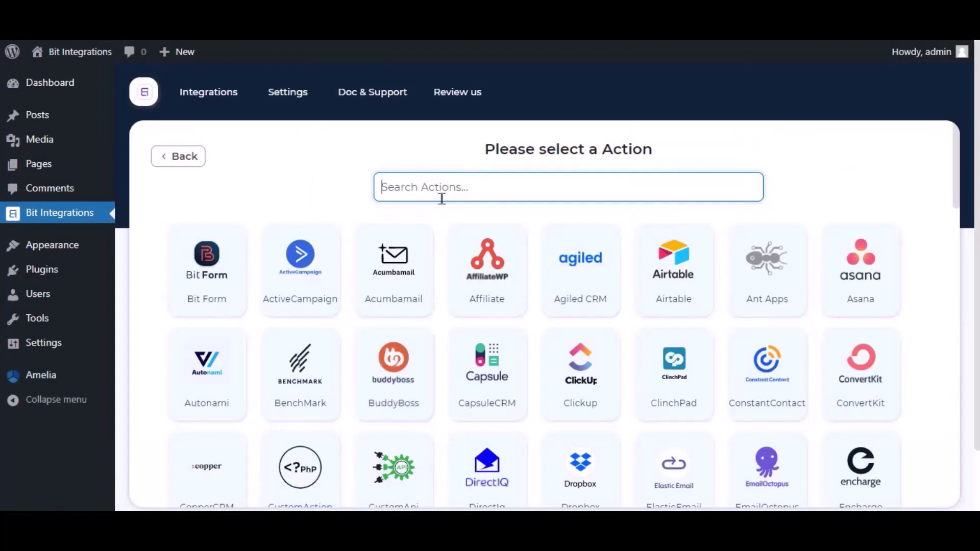
- Search for Smaily, select it as the action, and keep 'Smaily' as the integration name
text(sma)
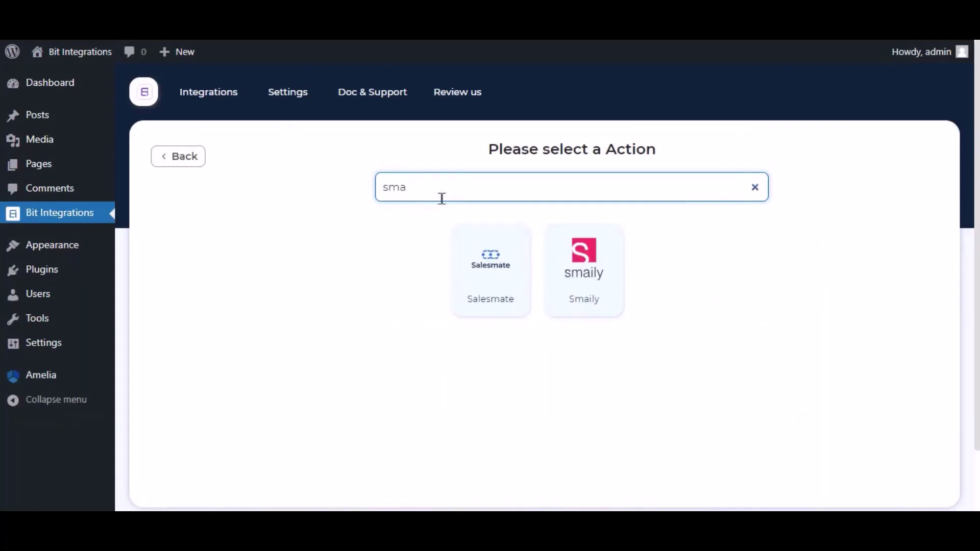
text(ilt)
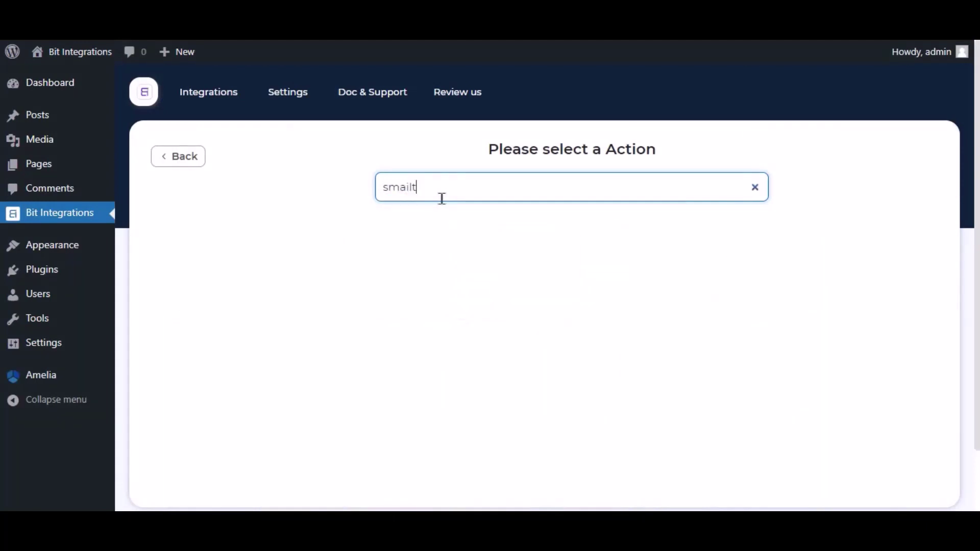
key(BackSpace)
text(y)
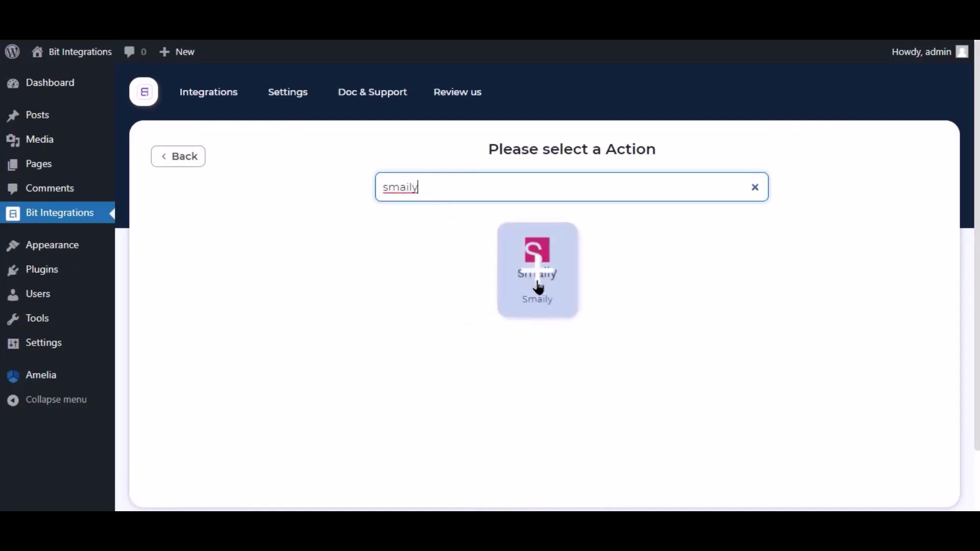
click(538, 278)
click(232, 260)
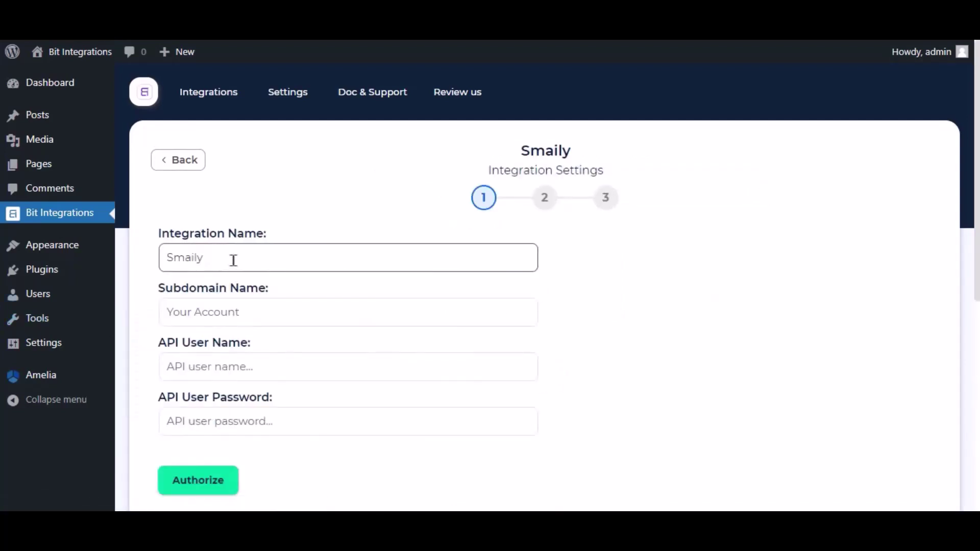
double_click(172, 255)
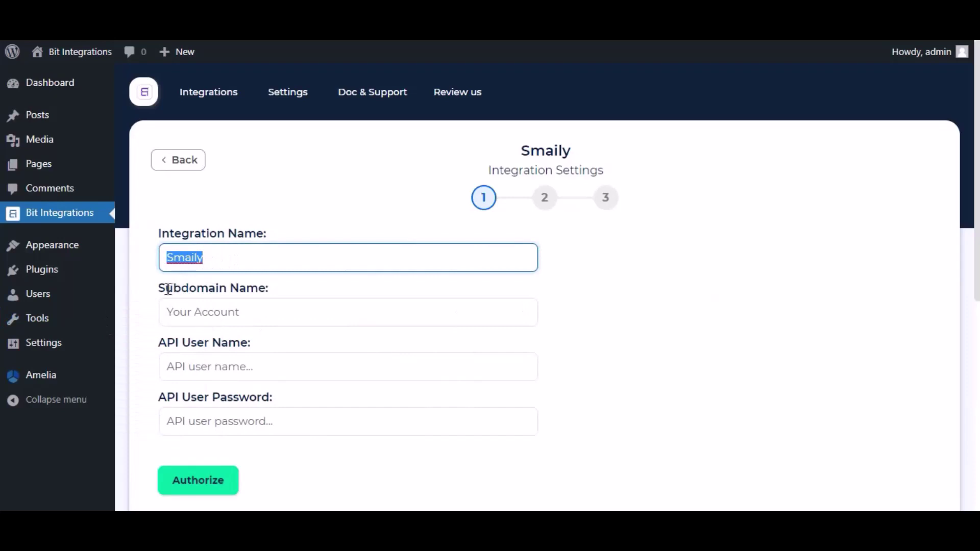
drag(169, 289, 269, 293)
click(240, 305)
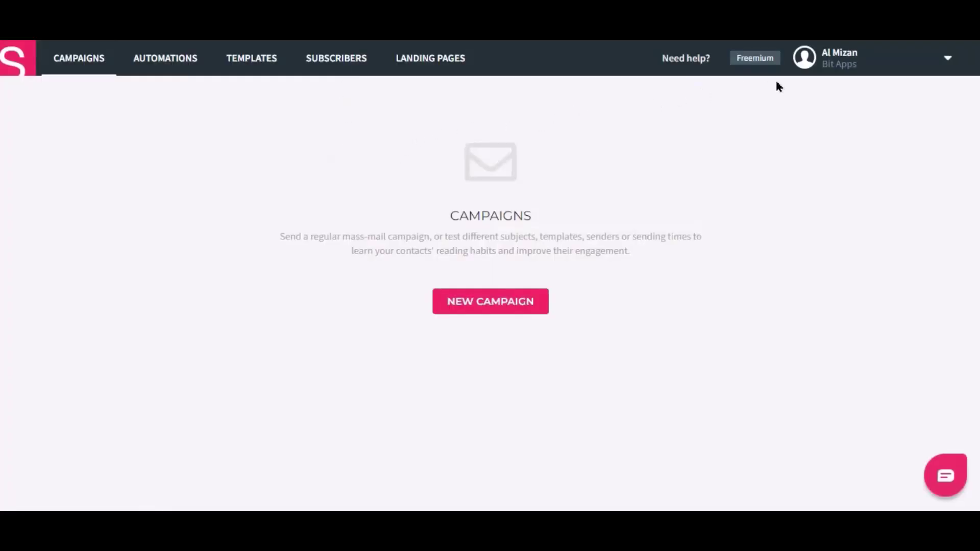
- Copy the account subdomain from Smaily's preferences into the Subdomain Name field
click(845, 72)
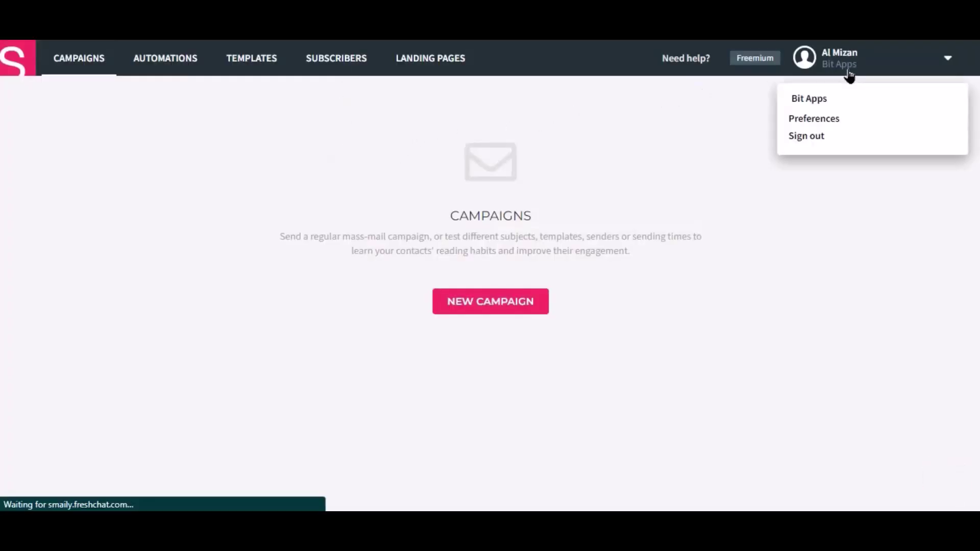
click(817, 120)
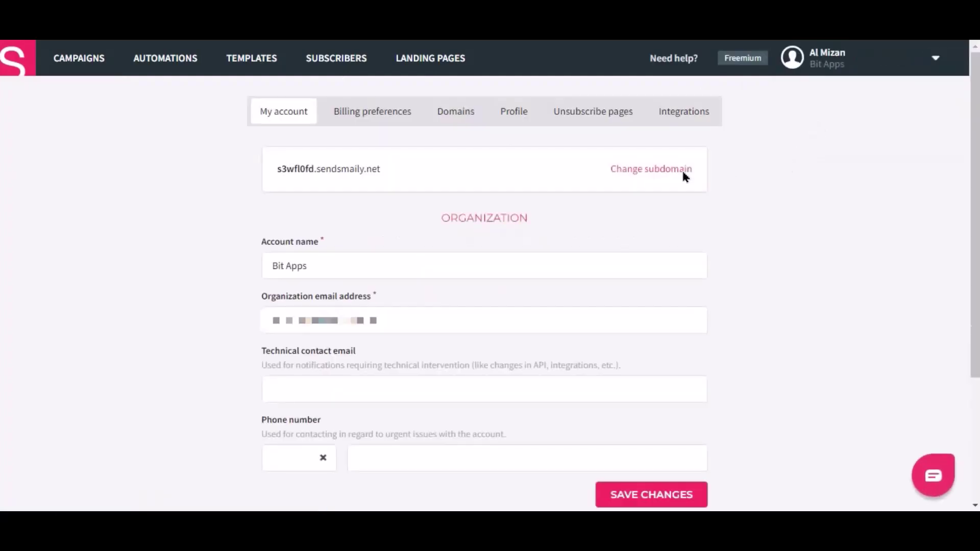
double_click(284, 169)
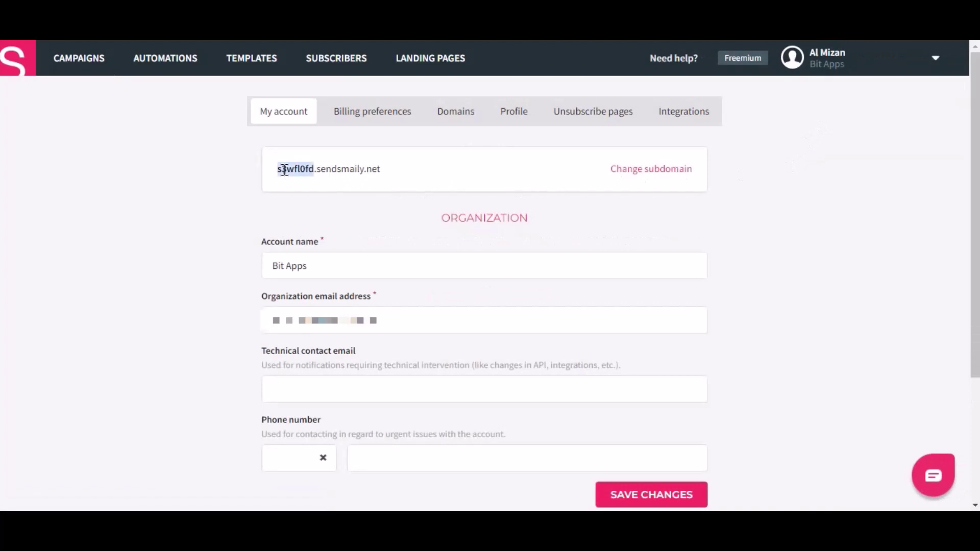
right_click(284, 169)
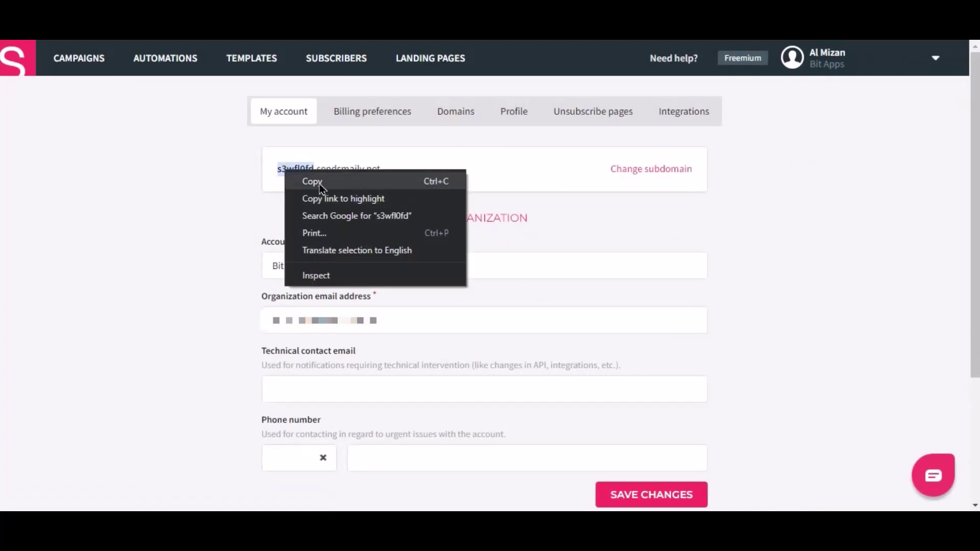
click(320, 182)
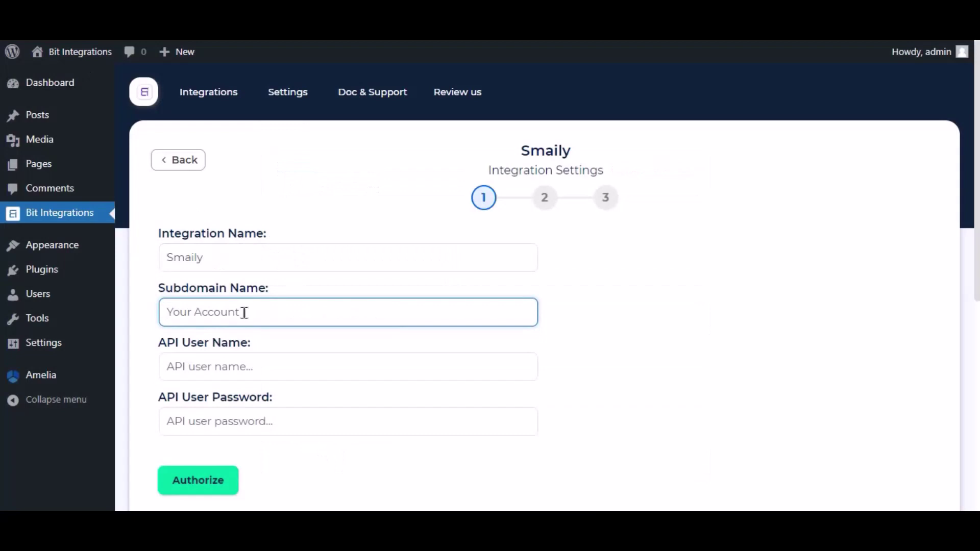
right_click(243, 312)
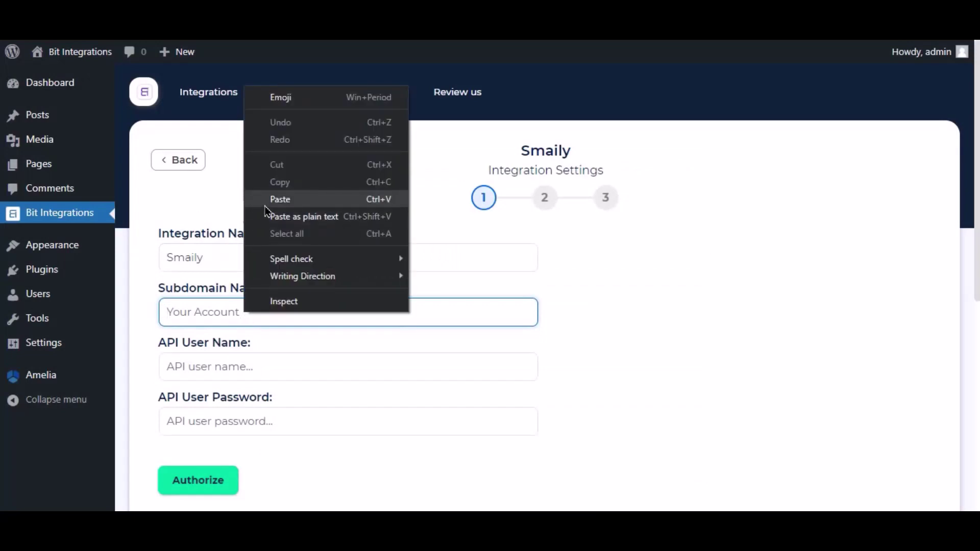
click(280, 200)
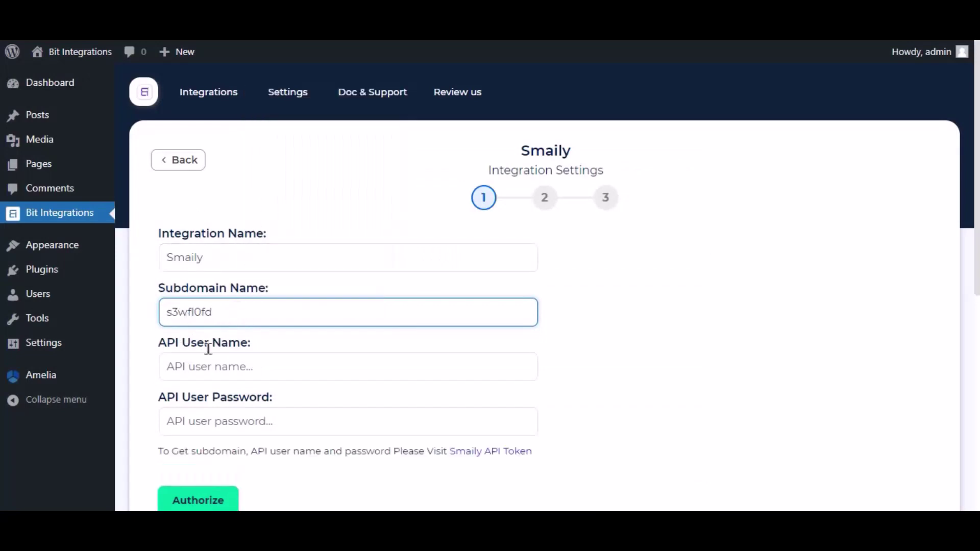
- Create a new Smaily API user and paste its user name into API User Name
click(499, 454)
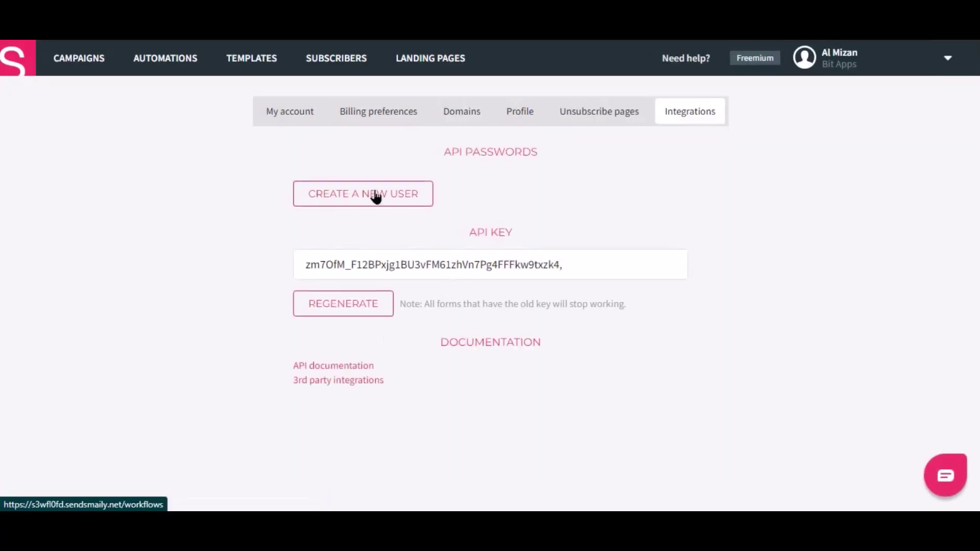
click(347, 194)
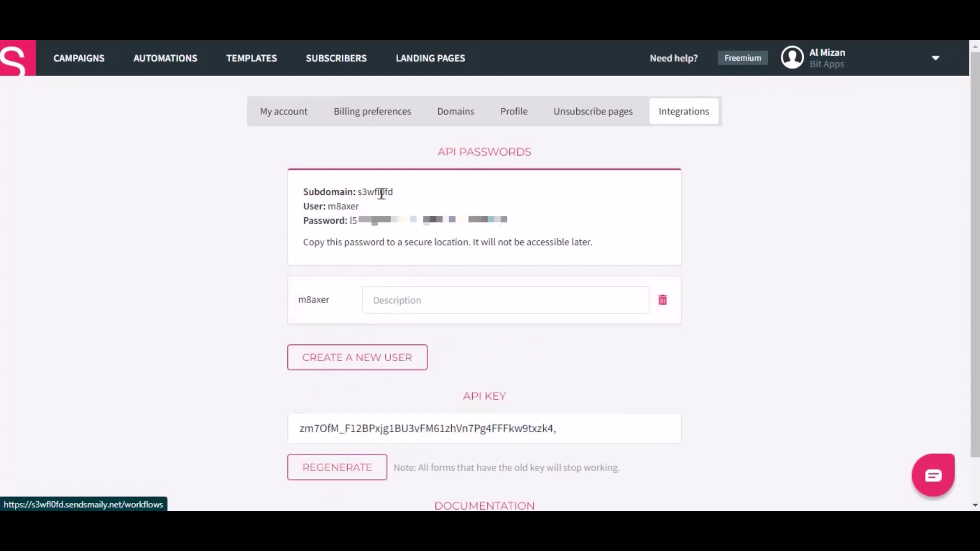
double_click(344, 206)
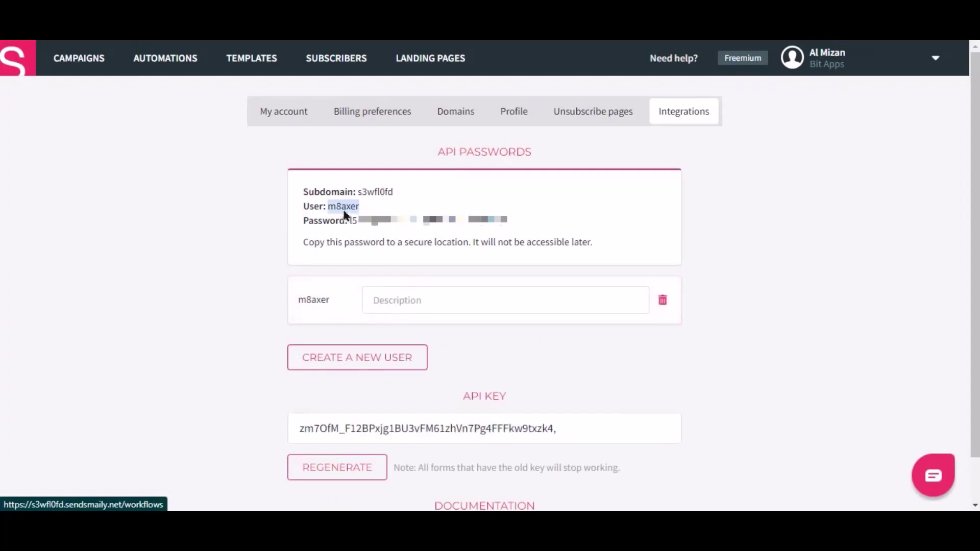
right_click(345, 214)
click(373, 220)
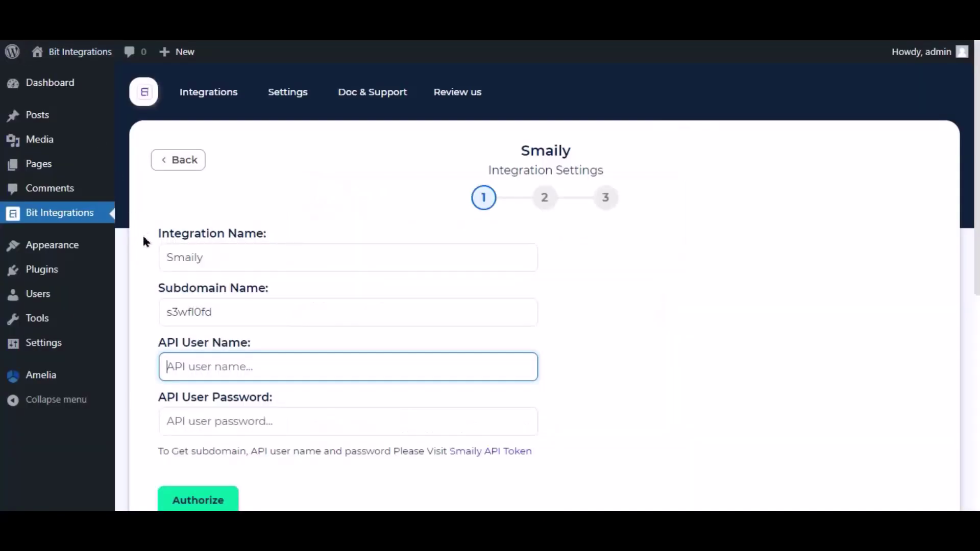
click(208, 373)
right_click(219, 349)
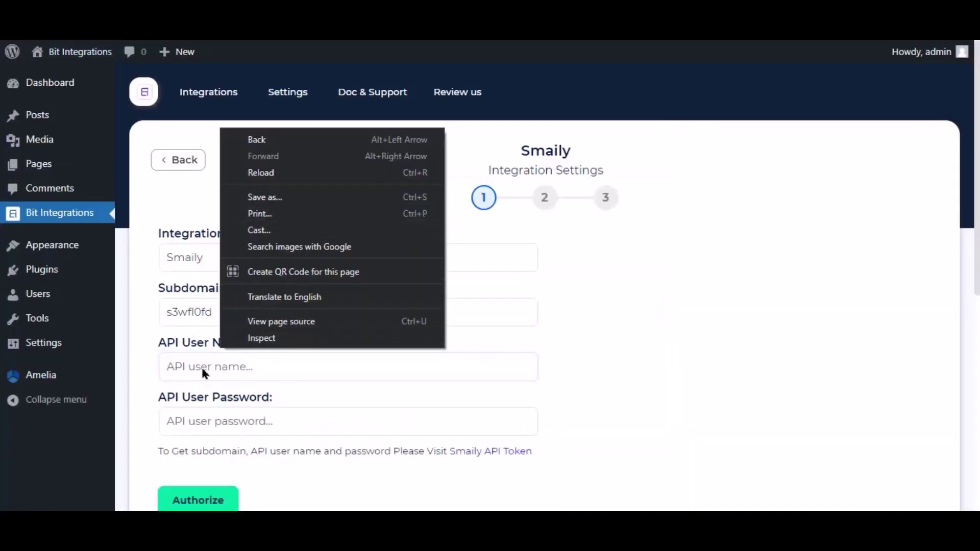
right_click(206, 370)
click(241, 254)
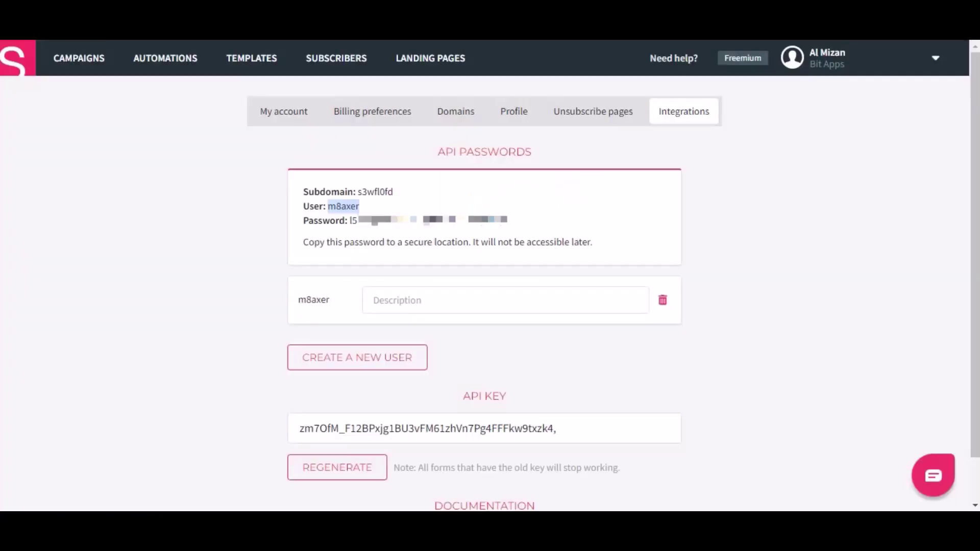
- Copy the Smaily API password into the API password field and authorize the connection
drag(349, 221, 477, 219)
right_click(477, 220)
click(505, 231)
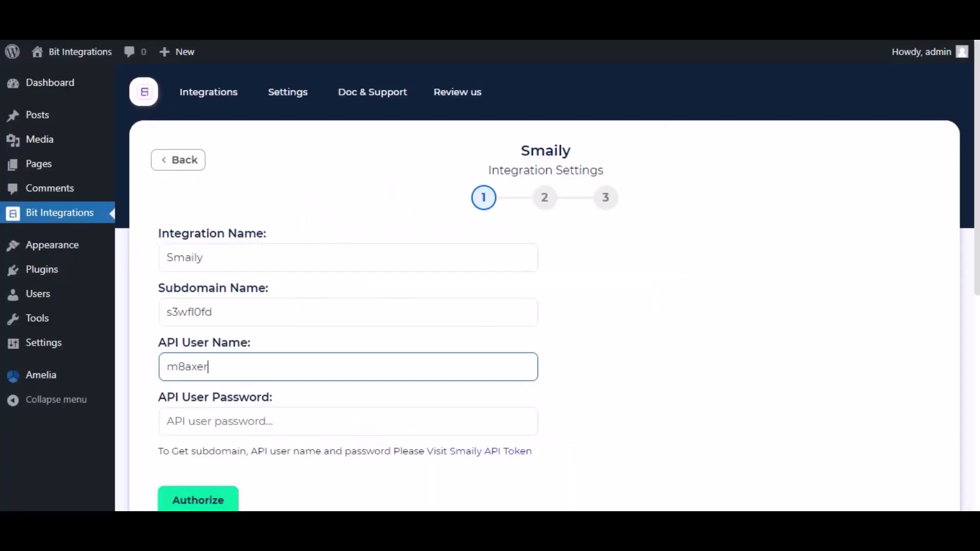
click(250, 413)
right_click(252, 415)
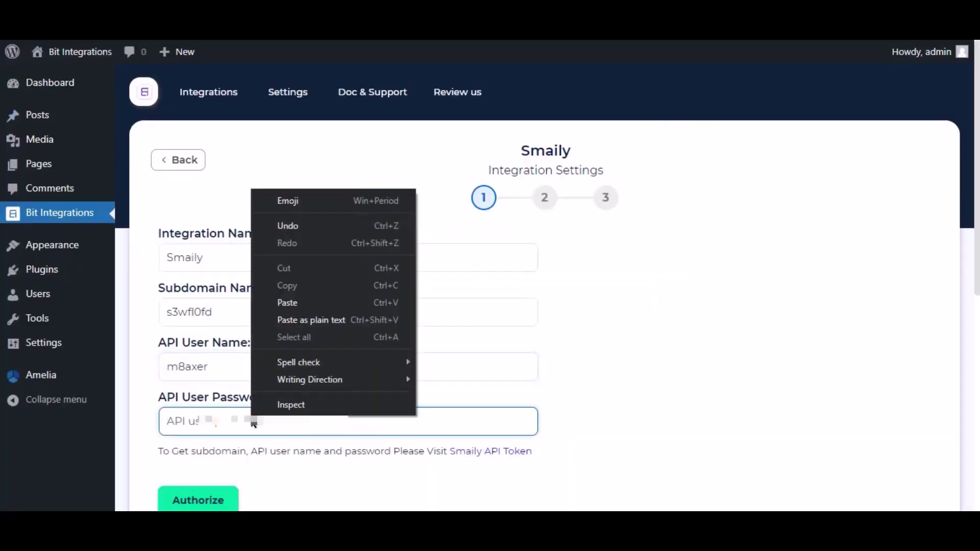
click(296, 306)
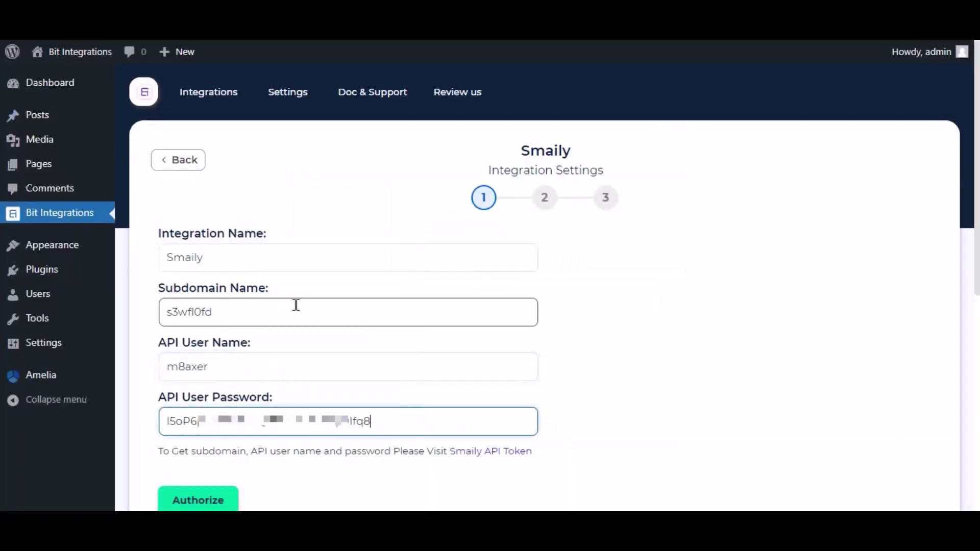
click(213, 499)
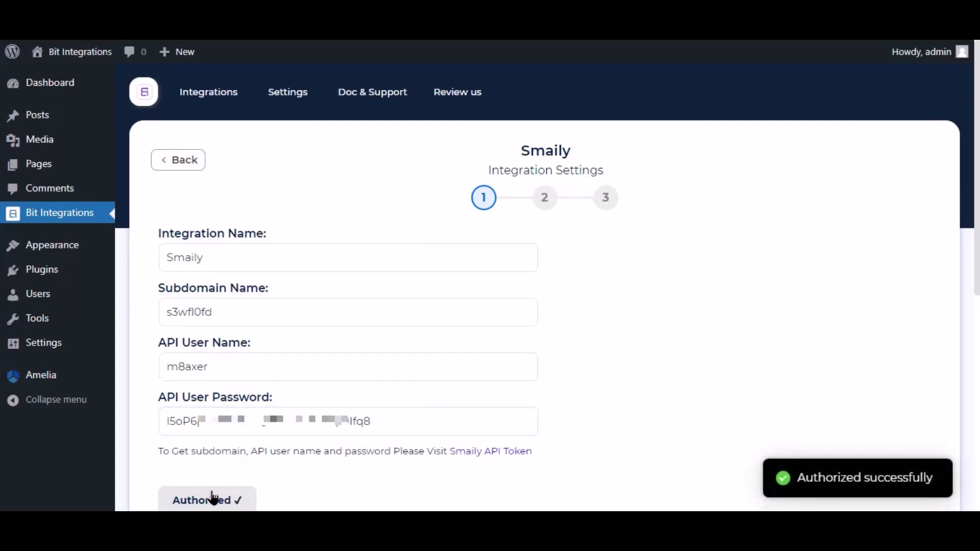
- Map the customer_email form field to Smaily's Email
scroll(791, 416, down, 4)
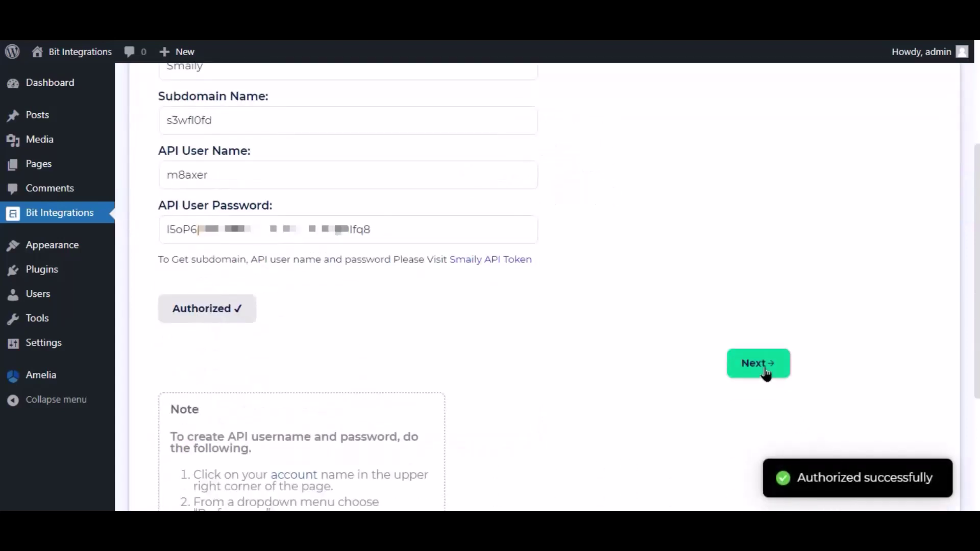
click(761, 367)
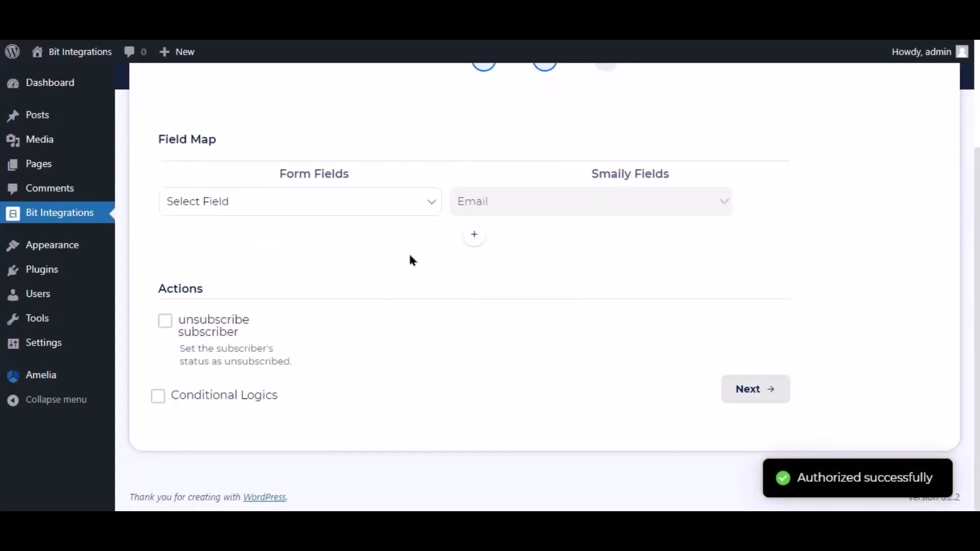
click(222, 209)
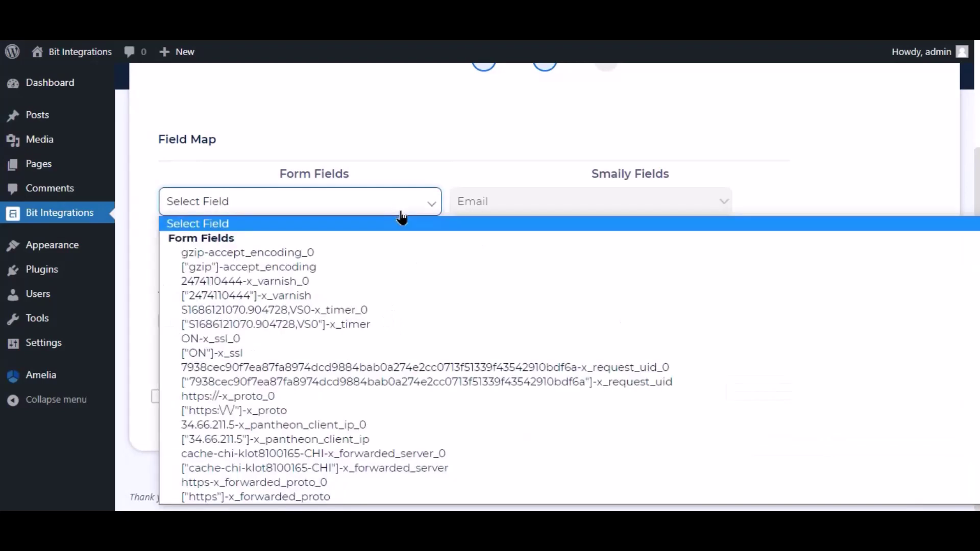
key(s)
key(s)
key(s)
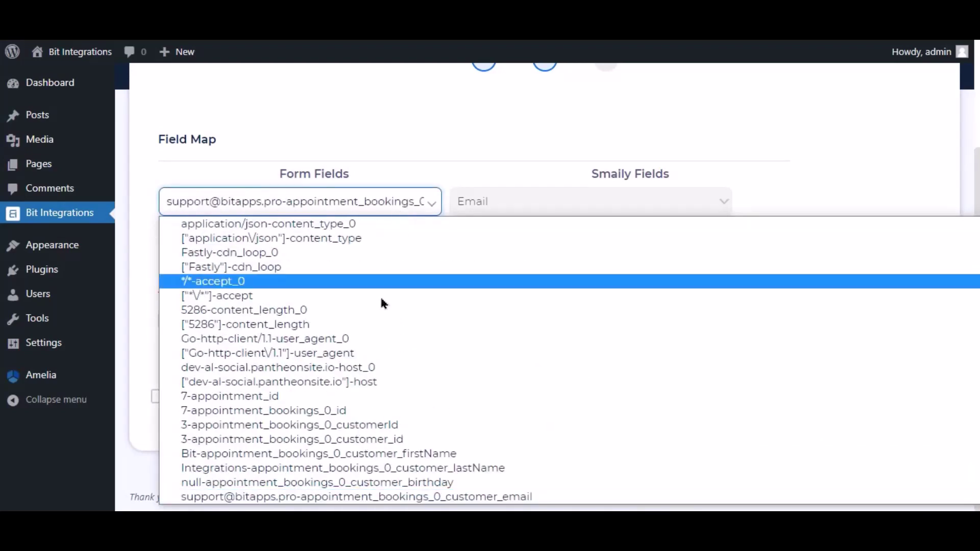
click(394, 498)
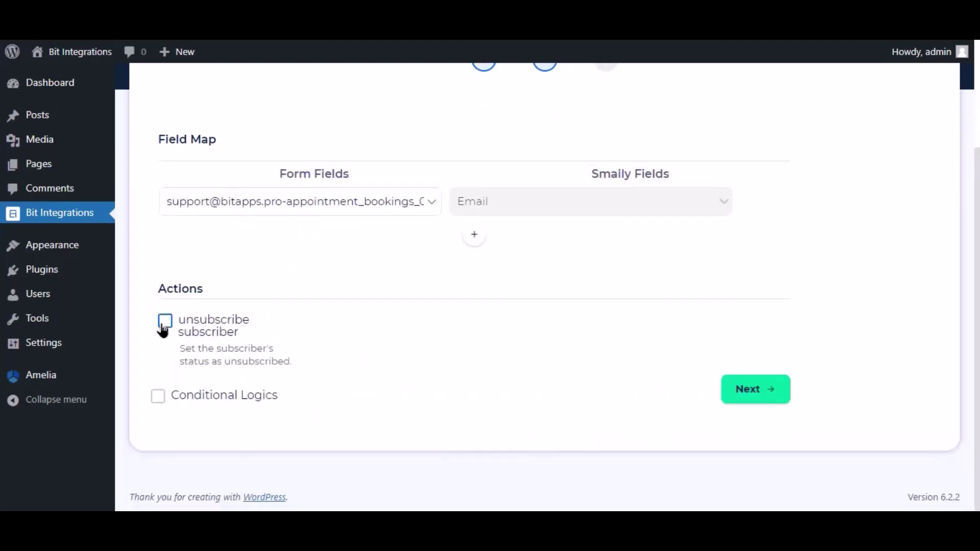
- Leave conditional logic off and finish and save the Smaily integration
click(158, 397)
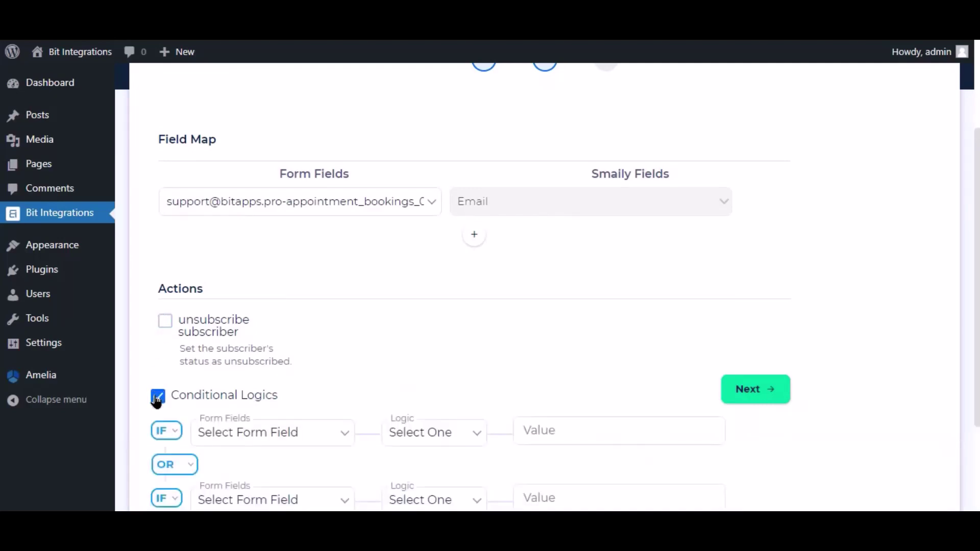
scroll(158, 400, down, 3)
mouse_move(623, 349)
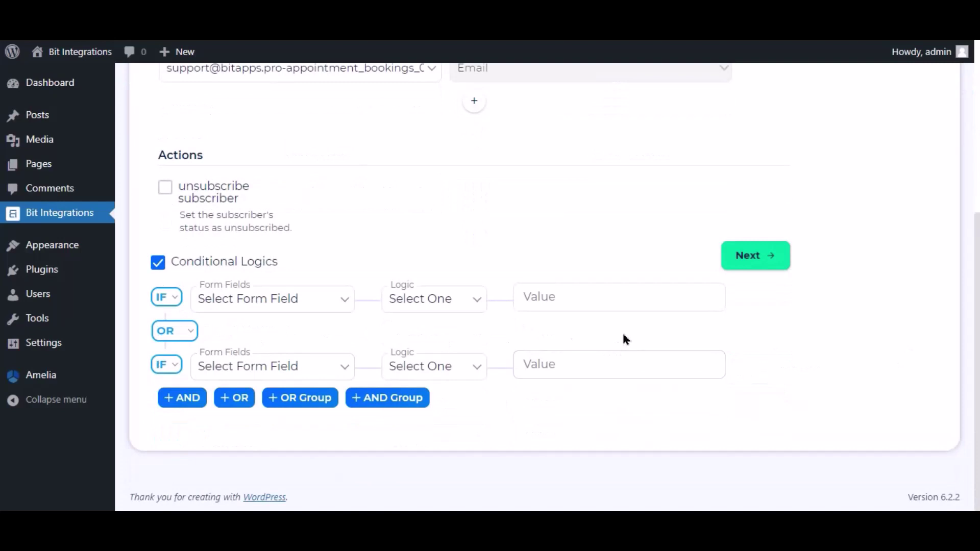
click(158, 263)
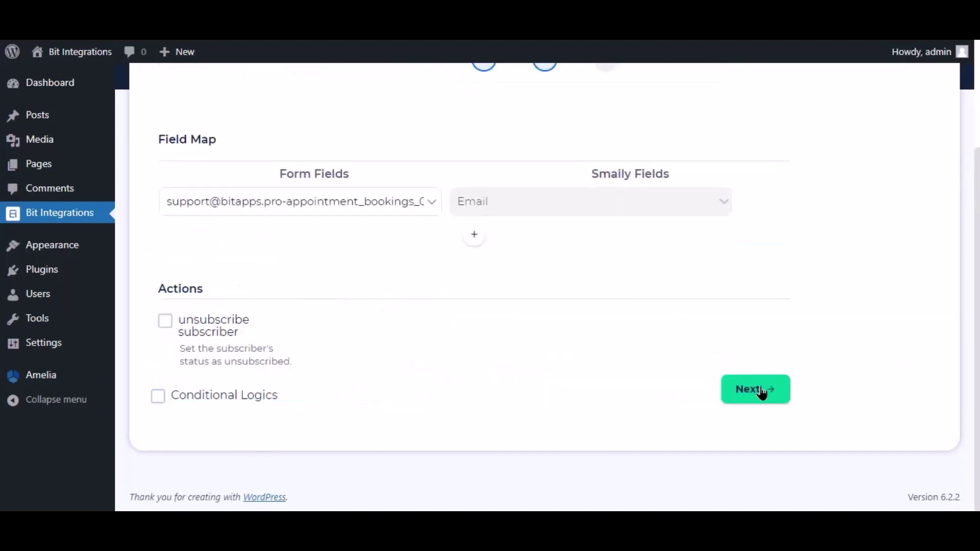
click(758, 391)
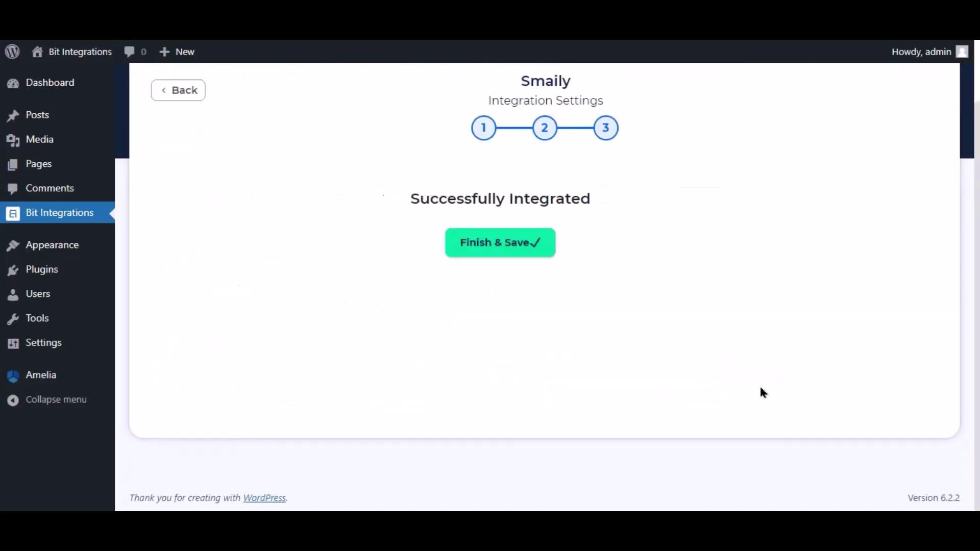
click(542, 244)
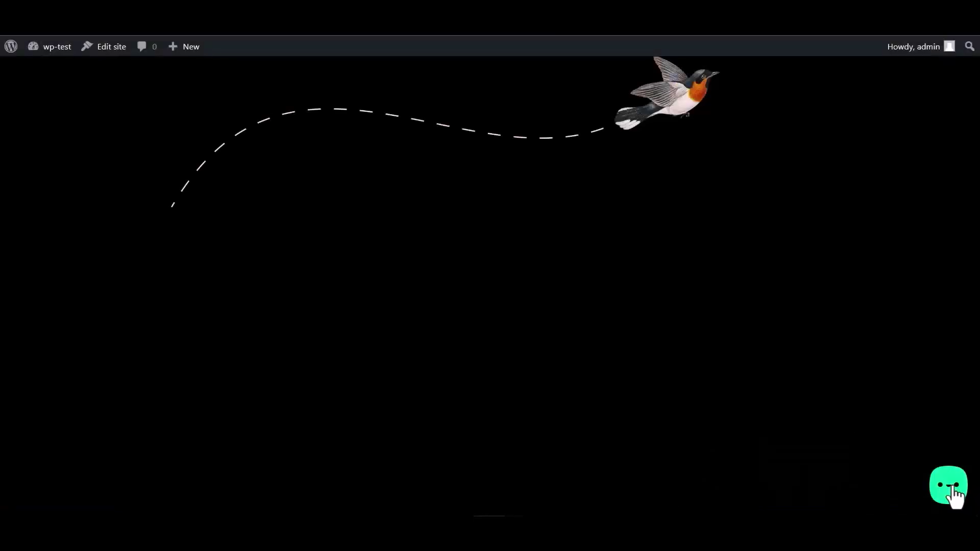
- Submit the widget's Bit Integrations form with a name, a support e-mail address and a numeric value
click(955, 495)
click(896, 439)
click(815, 334)
text(Bit Integrat)
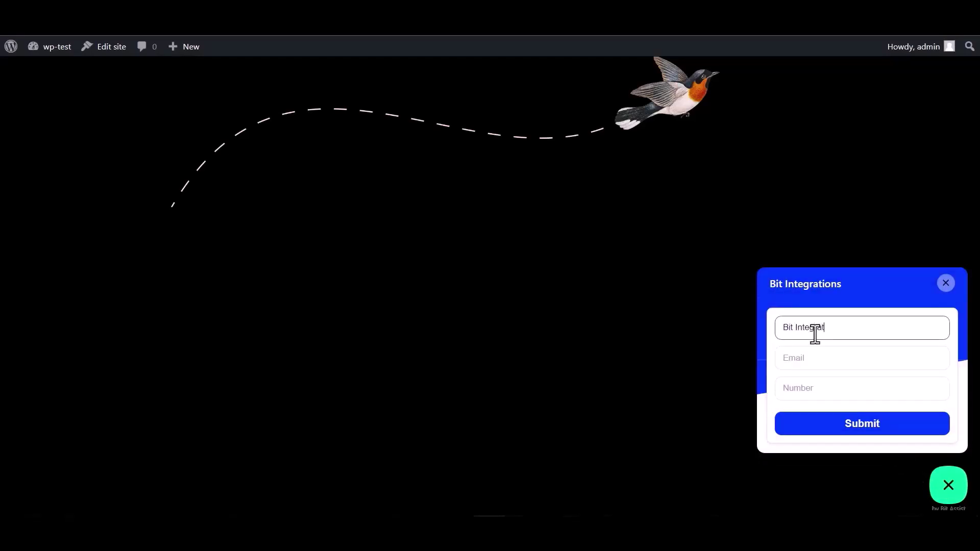
text(ions)
click(819, 355)
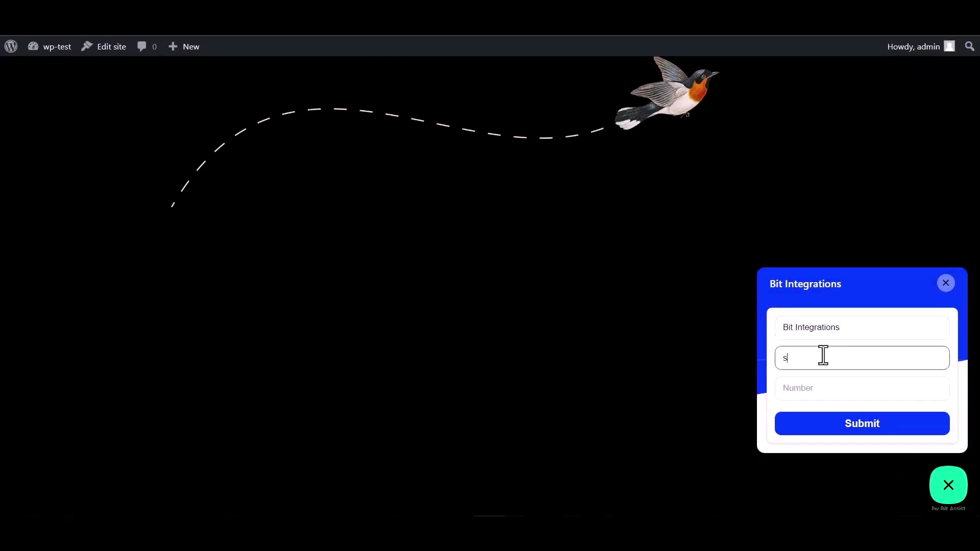
click(808, 383)
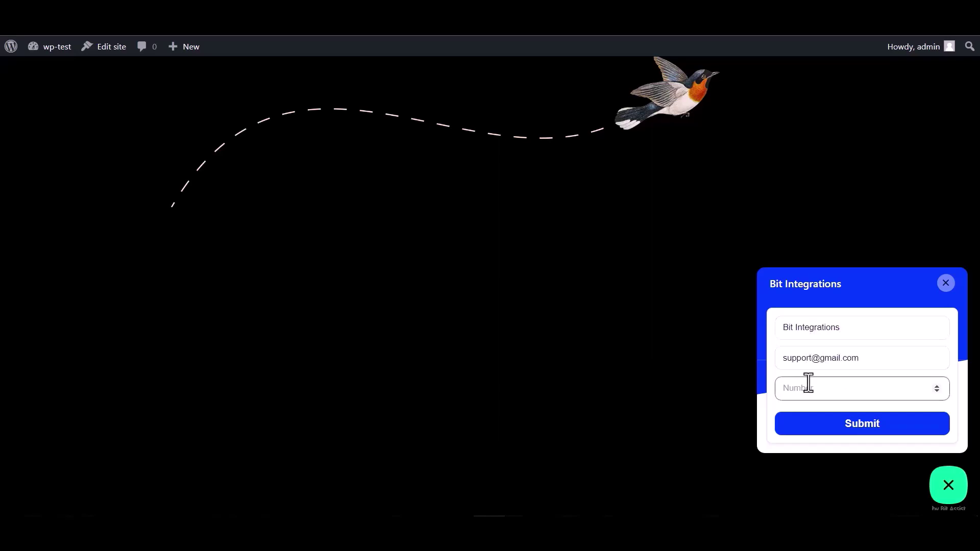
text(444555666)
click(864, 431)
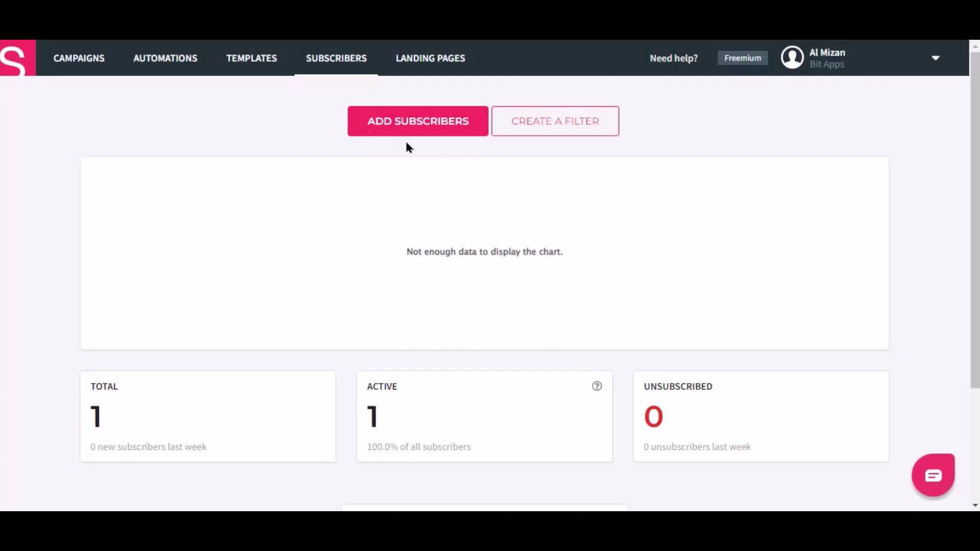
- Open the 'All subscribers' list, which now holds 1 subscriber
scroll(109, 412, down, 3)
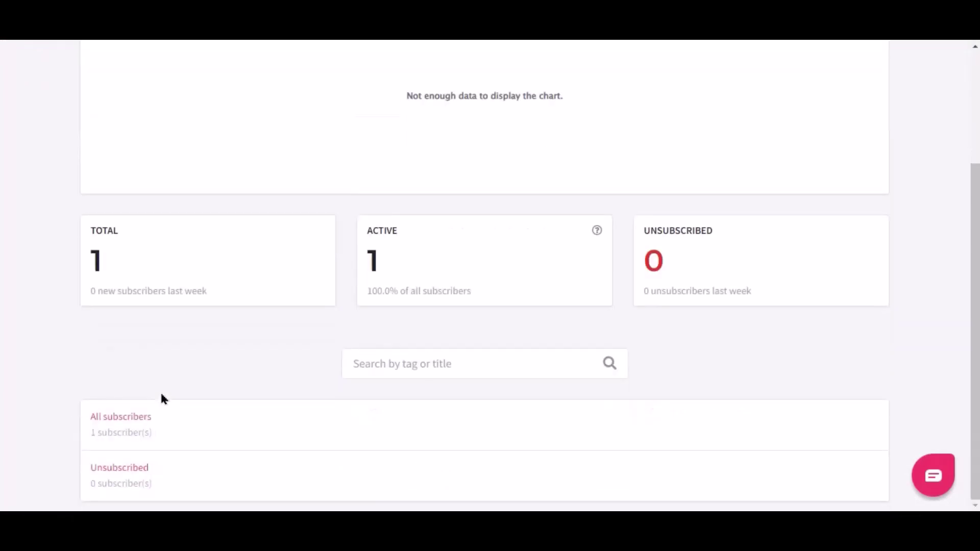
click(125, 417)
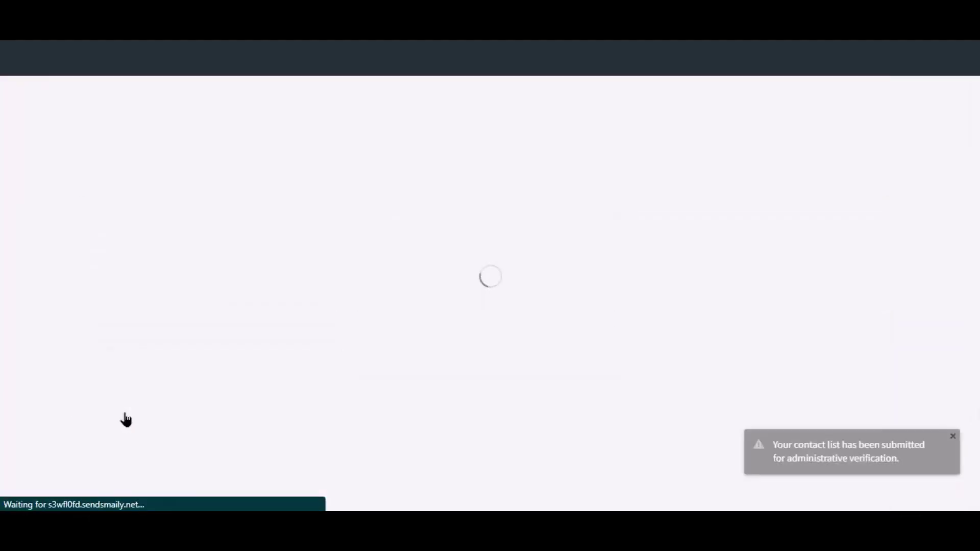